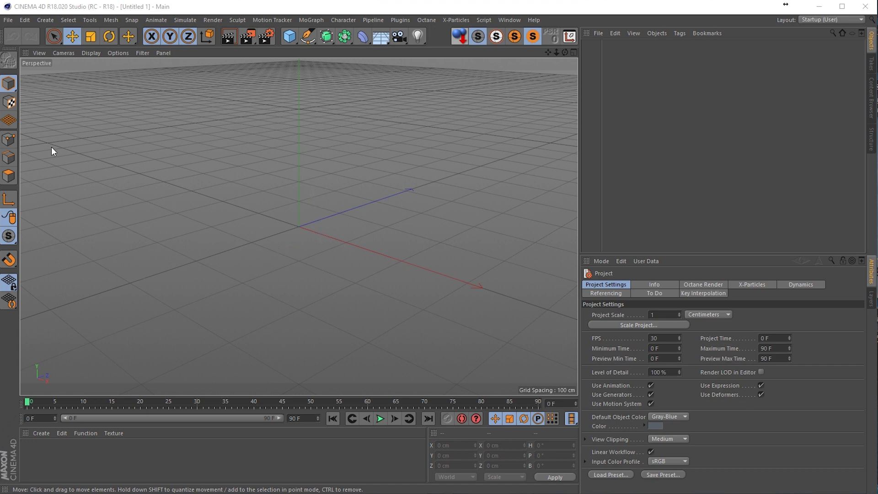
Import the Tolerated Lower Arc C4D Illustrator file with its default import settings.
click(9, 21)
click(20, 45)
click(280, 181)
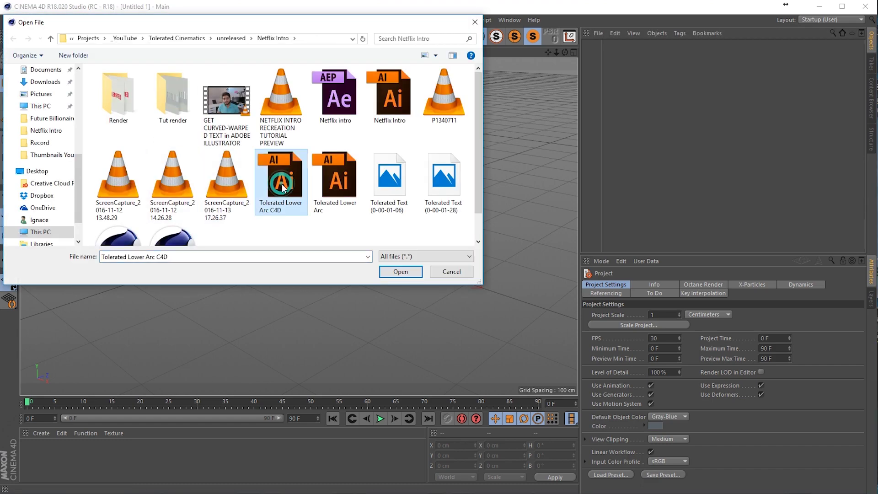
click(411, 274)
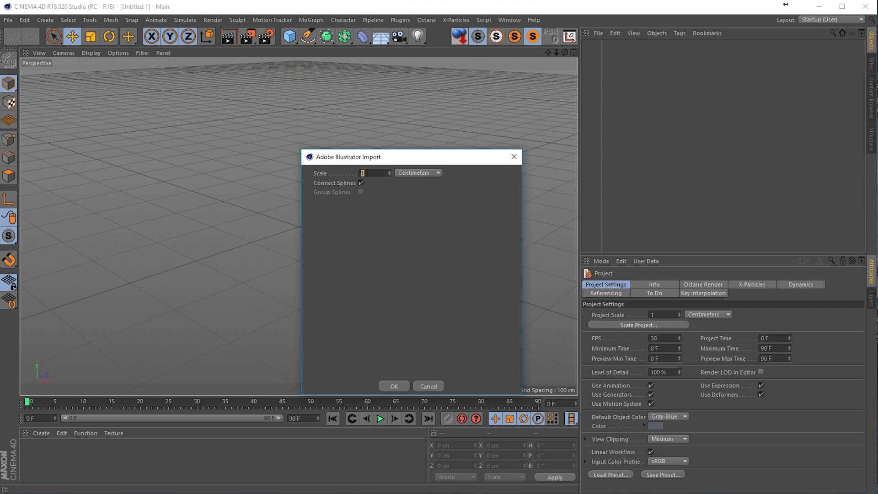
click(395, 385)
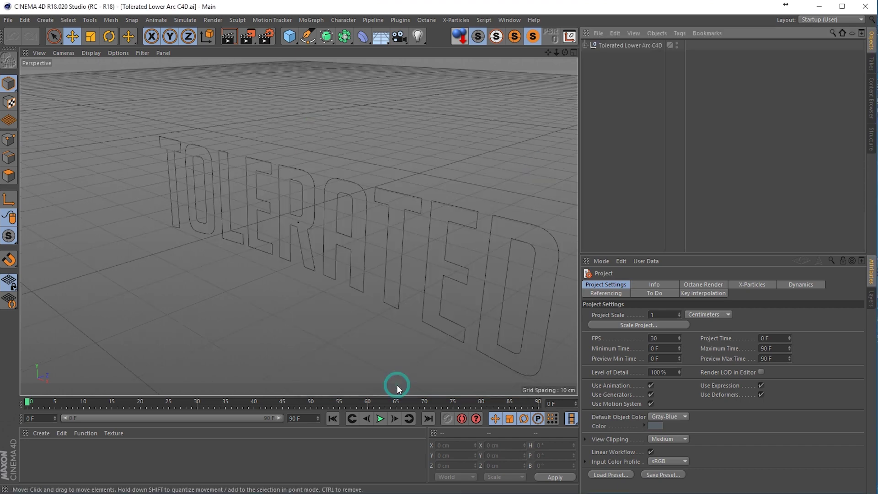
Set the TOLERATED group's X and Y positions to 0 cm and frame it in view.
click(585, 46)
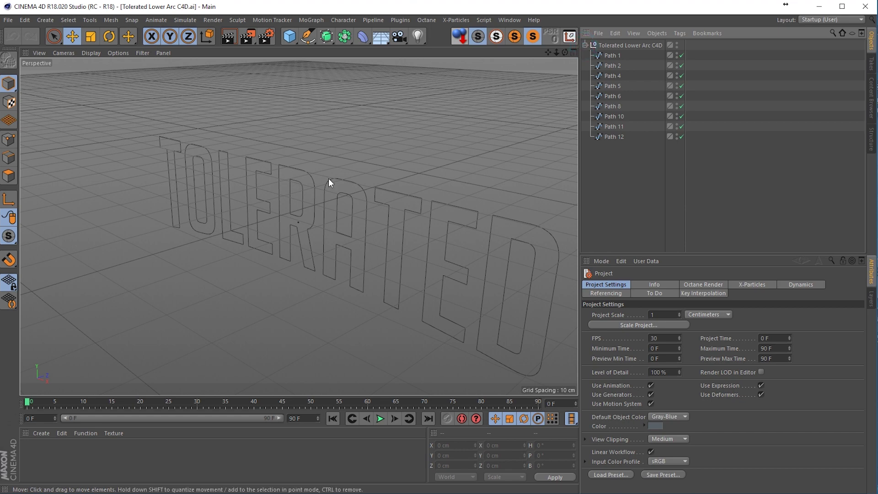
scroll(451, 239, down, 10)
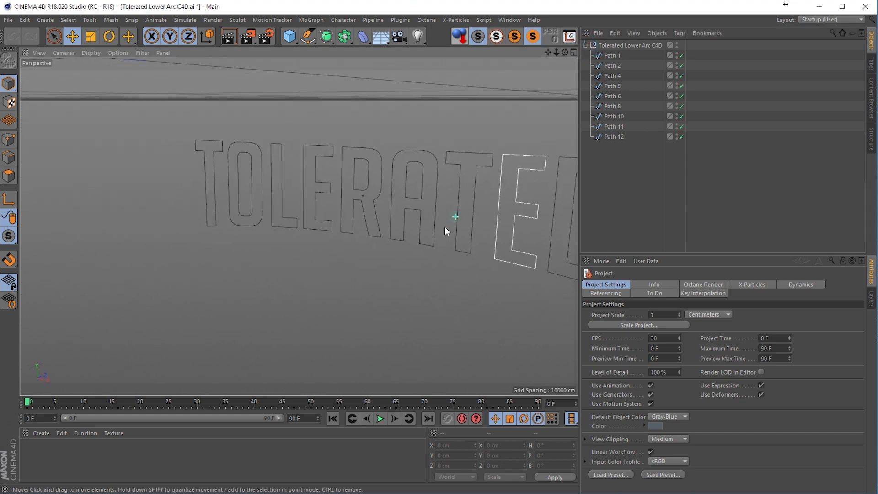
scroll(339, 248, up, 2)
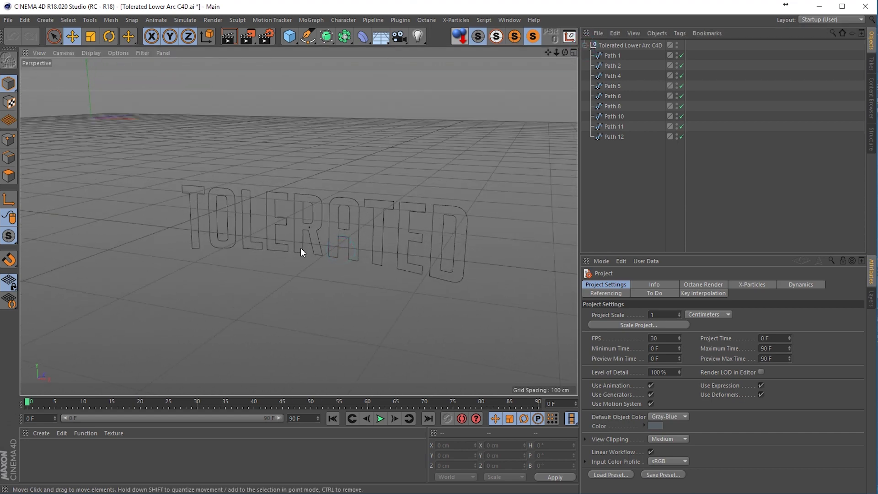
click(625, 45)
click(614, 284)
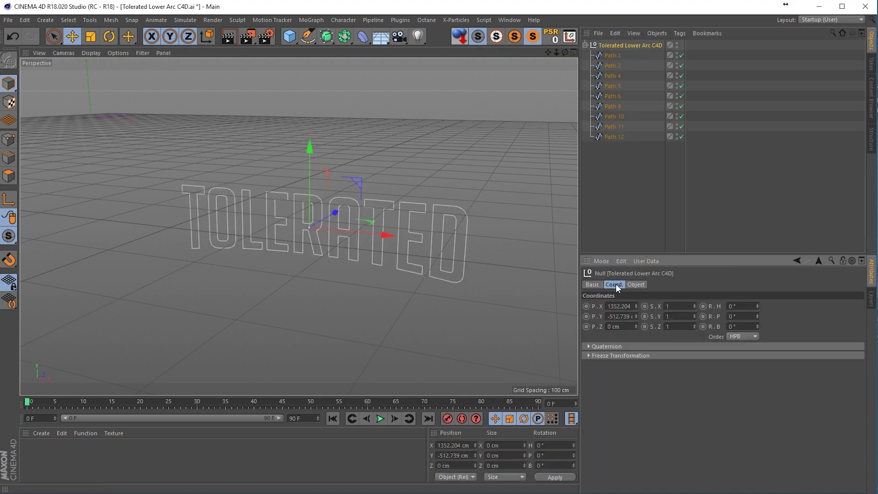
text(0)
key(Return)
click(621, 317)
text(0)
key(Return)
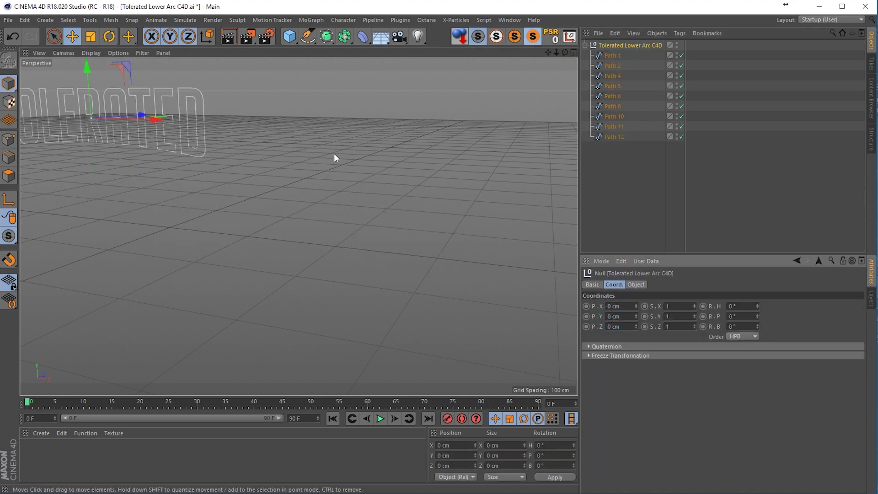
key(h)
scroll(284, 218, up, 5)
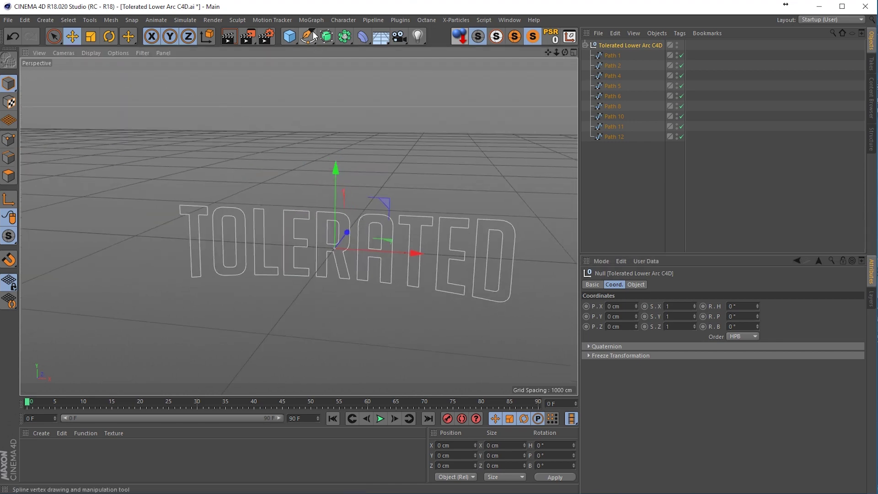
Add an Extrude holding Path 1 and set its Z movement to 101 cm.
click(326, 37)
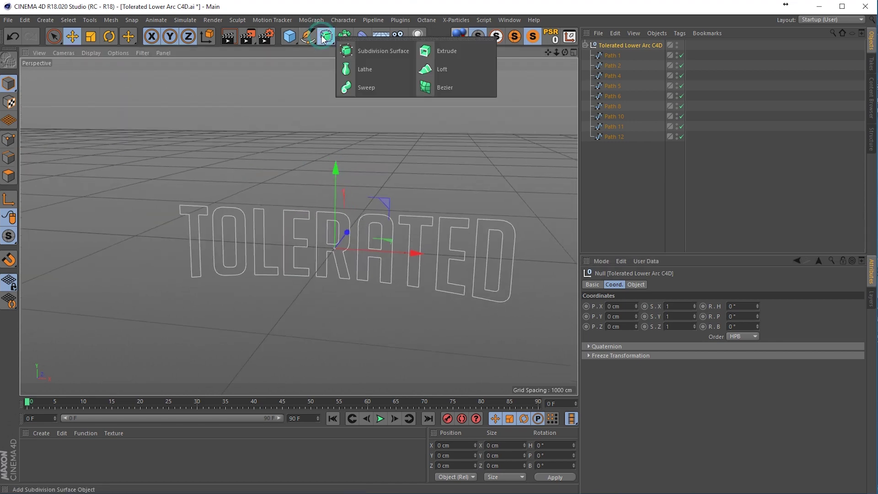
click(453, 51)
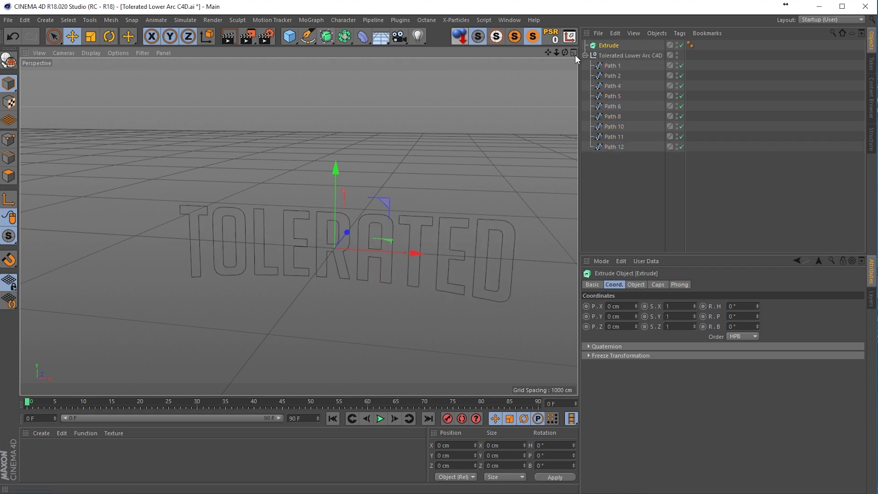
drag(612, 68, 611, 46)
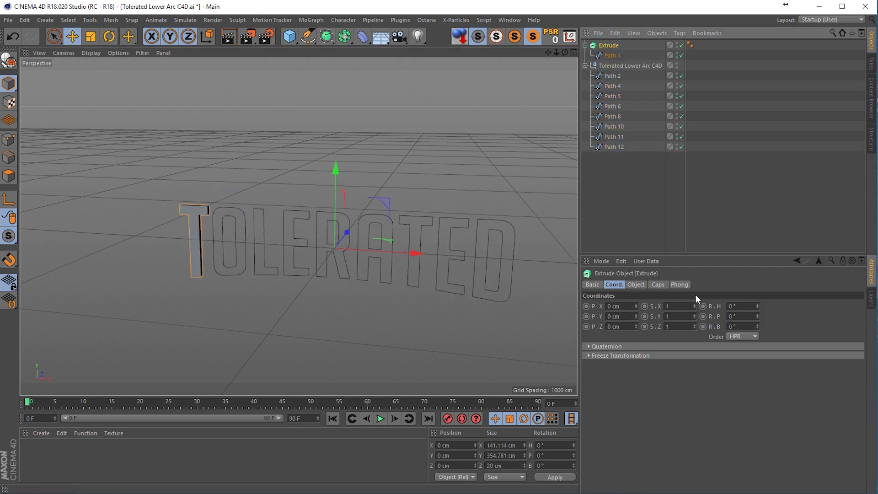
click(635, 284)
drag(737, 305, 738, 288)
alt+drag(320, 228, 304, 251)
alt+drag(303, 251, 308, 231)
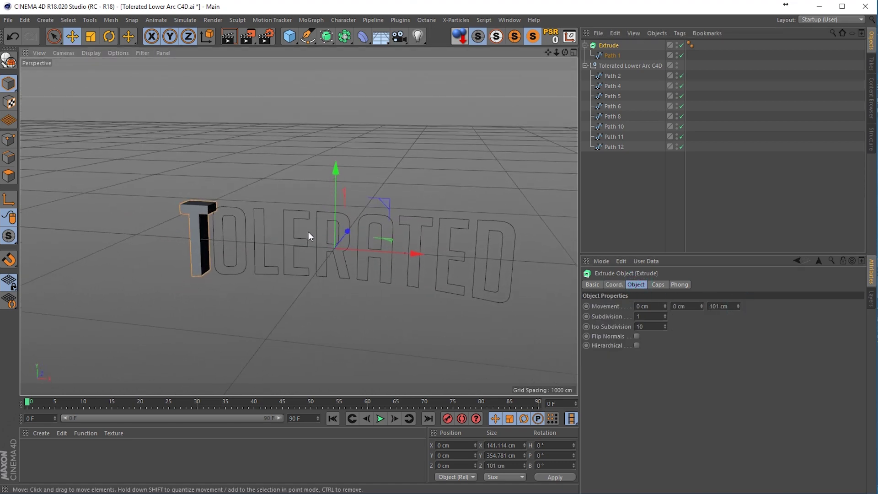
Give the extrude Fillet Caps at start and end, each with a 1 cm radius.
click(663, 284)
click(676, 306)
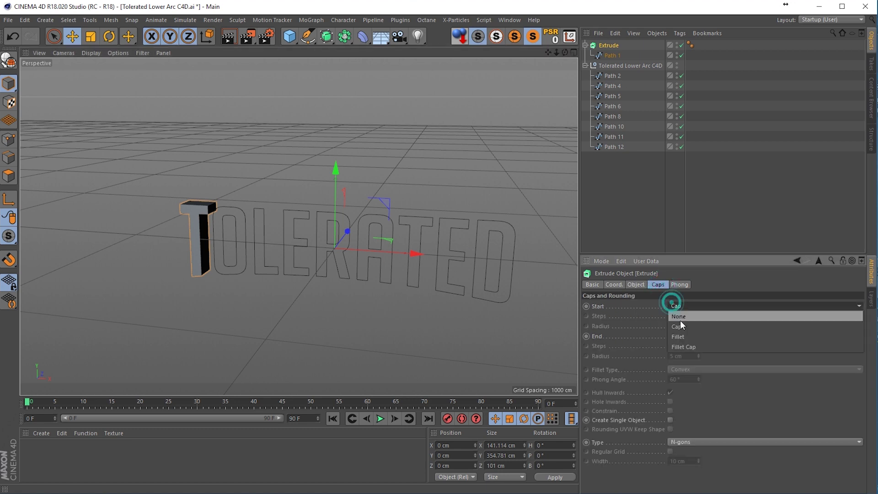
click(687, 349)
click(688, 338)
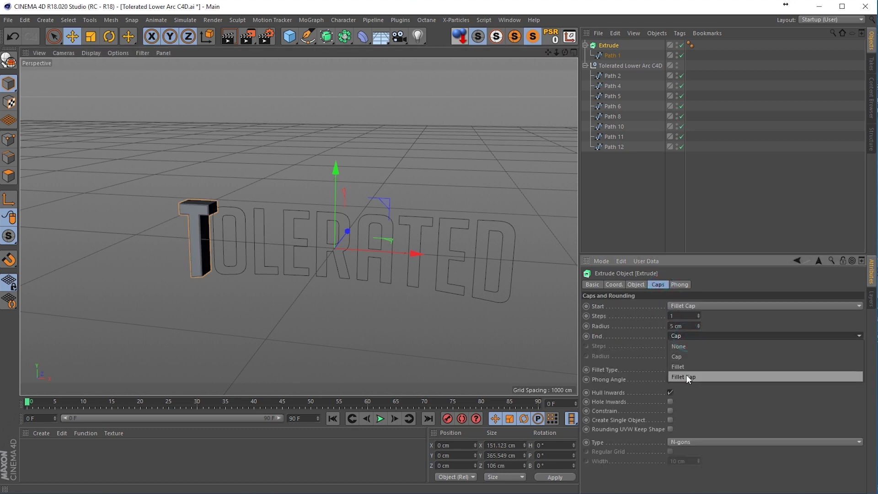
click(686, 376)
click(680, 326)
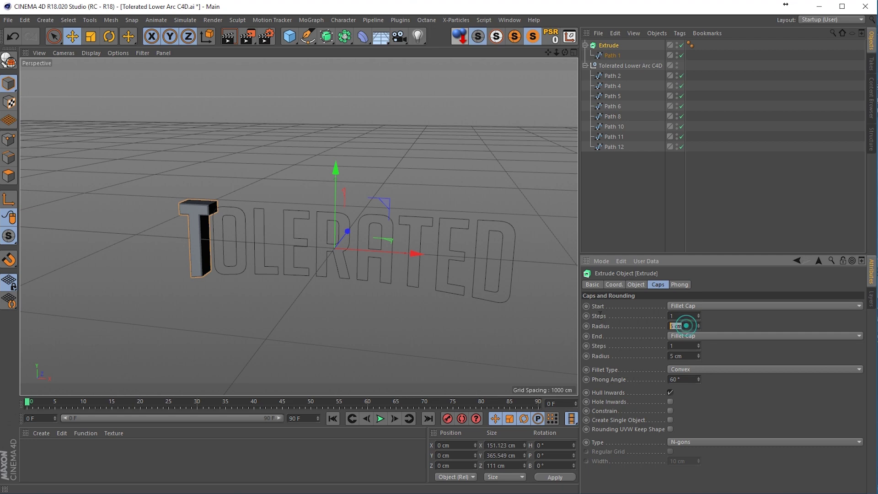
text(1)
click(684, 356)
text(1)
key(Return)
scroll(141, 224, up, 10)
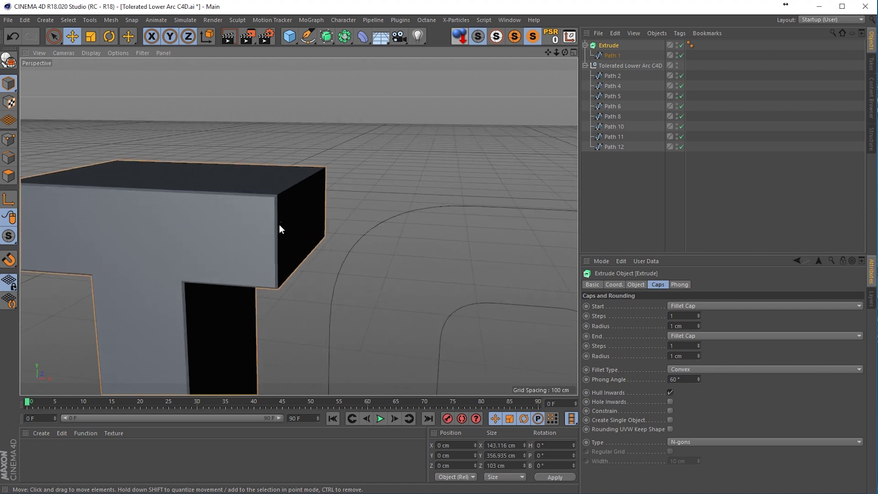
alt+drag(280, 228, 303, 255)
scroll(253, 306, down, 8)
alt+drag(201, 199, 522, 143)
Duplicate the T extrude, delete its path, and paste several more empty Extrude copies.
click(602, 42)
key(ctrl+c)
key(ctrl+v)
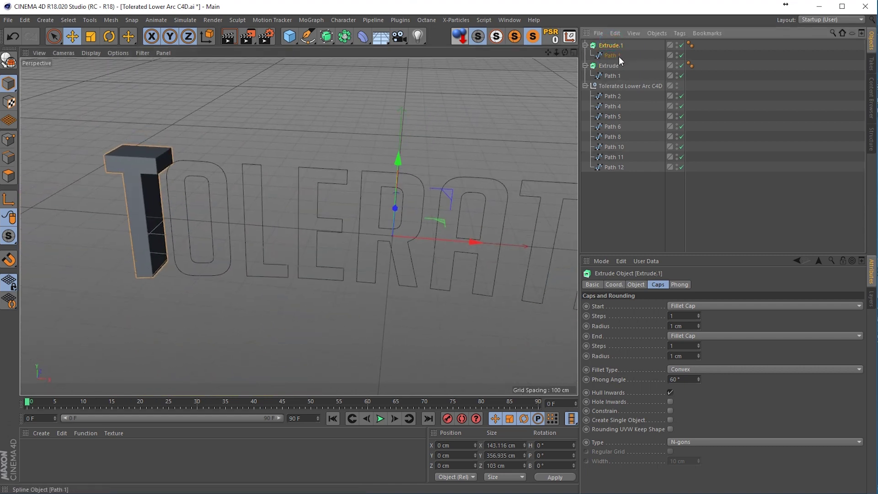
click(612, 55)
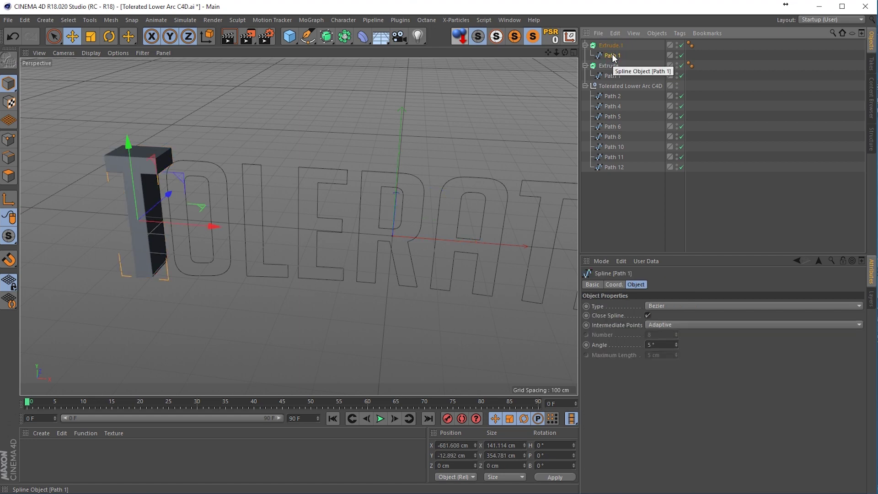
key(Delete)
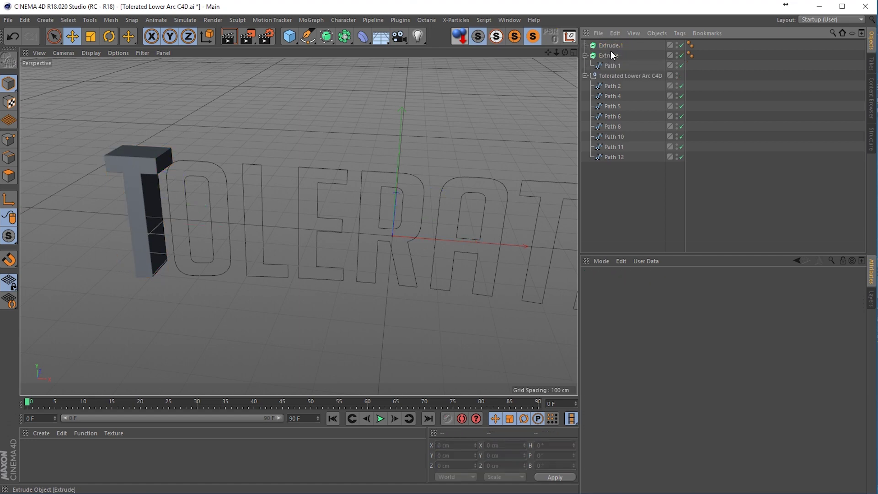
click(612, 45)
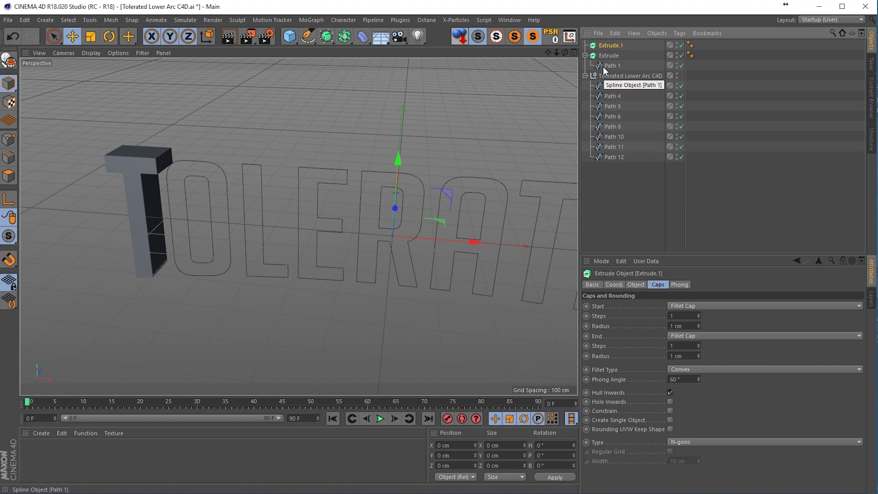
click(594, 47)
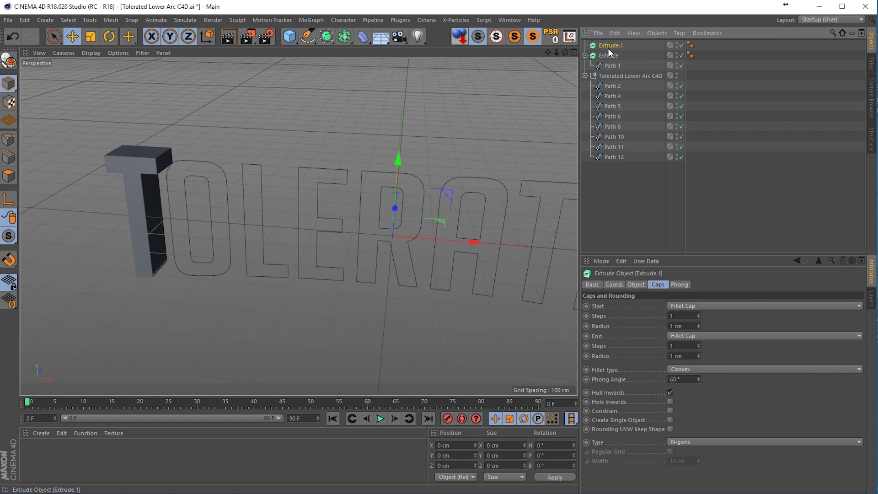
key(ctrl+c)
key(ctrl+v)
key(ctrl+v)
key(ctrl+v)
key(ctrl+v)
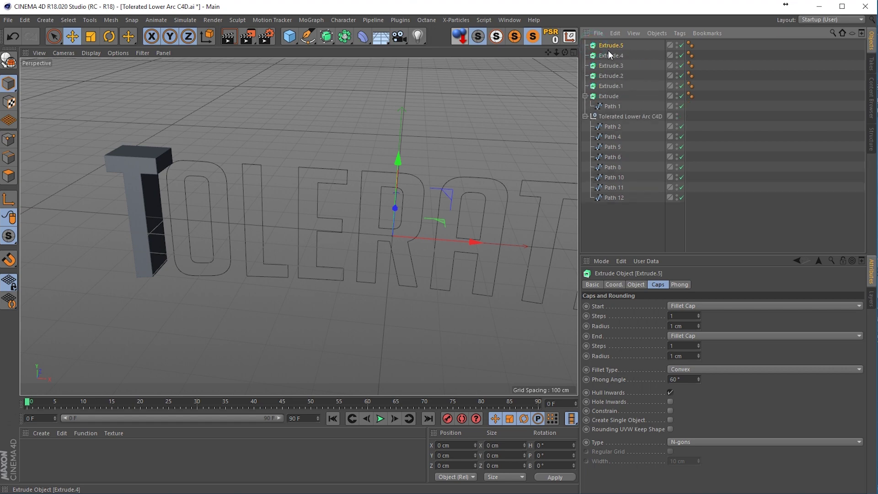
key(ctrl+v)
key(ctrl+v)
key(ctrl+v)
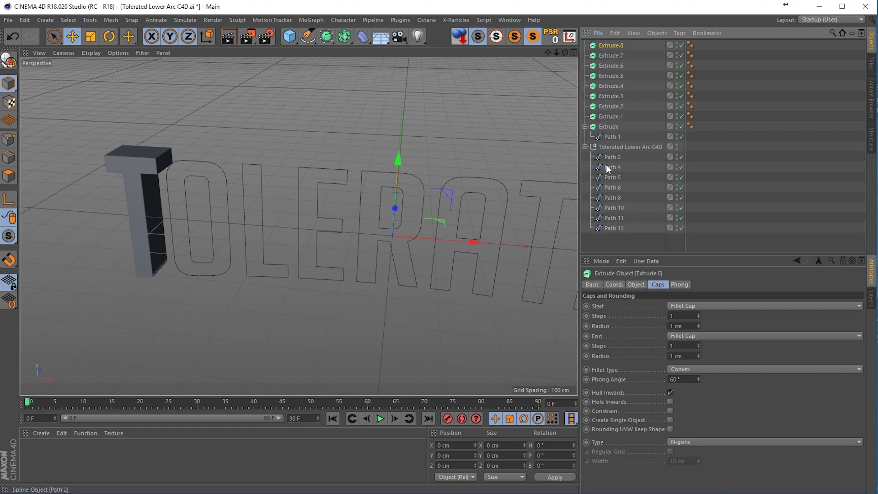
Put the remaining letter paths (Path 2, Path 6 … Path 12) each into its own Extrude copy.
drag(608, 159, 616, 97)
drag(616, 186, 615, 57)
drag(611, 229, 611, 47)
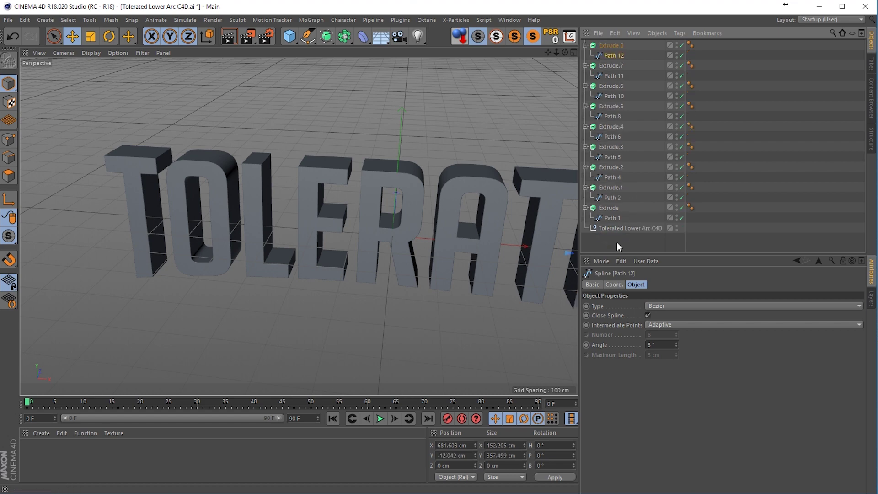
Delete the emptied Tolerated Lower Arc C4D group.
click(613, 228)
key(Delete)
key(ctrl+a)
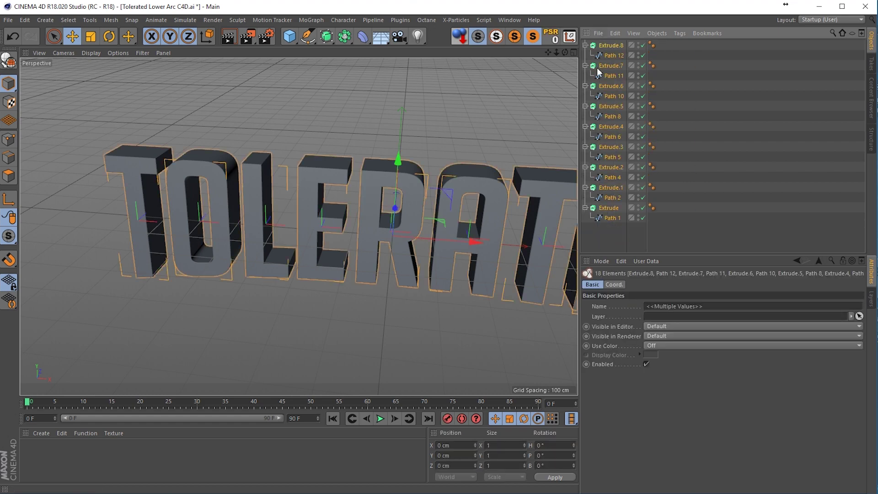
click(612, 238)
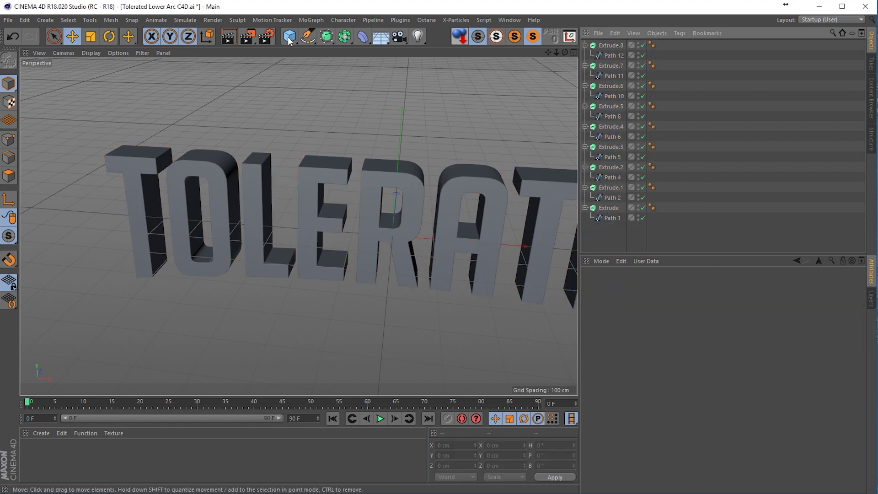
Add a Fracture object, move all letter extrudes into it, and rename it Tolerated.
click(304, 18)
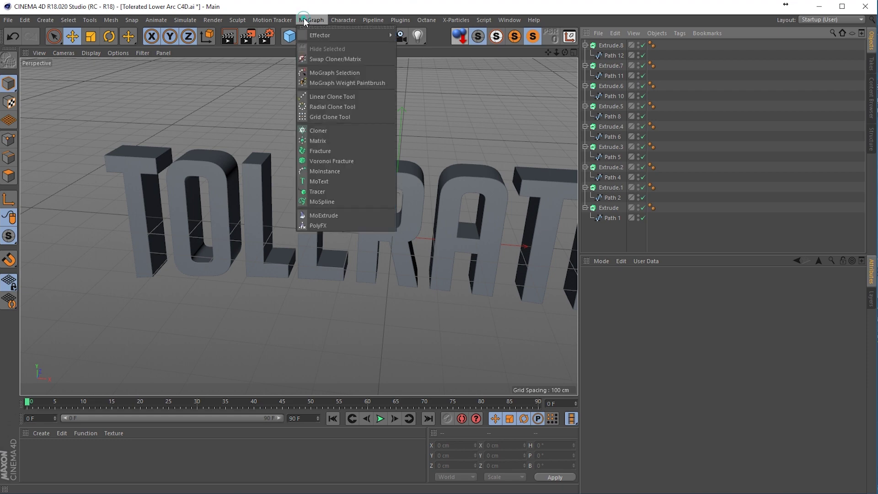
click(323, 143)
drag(633, 247, 611, 47)
click(608, 45)
click(585, 45)
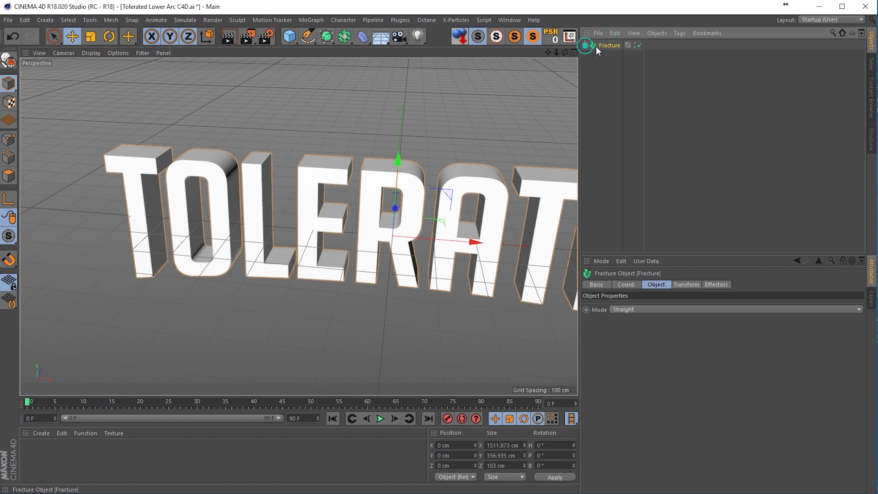
double_click(611, 45)
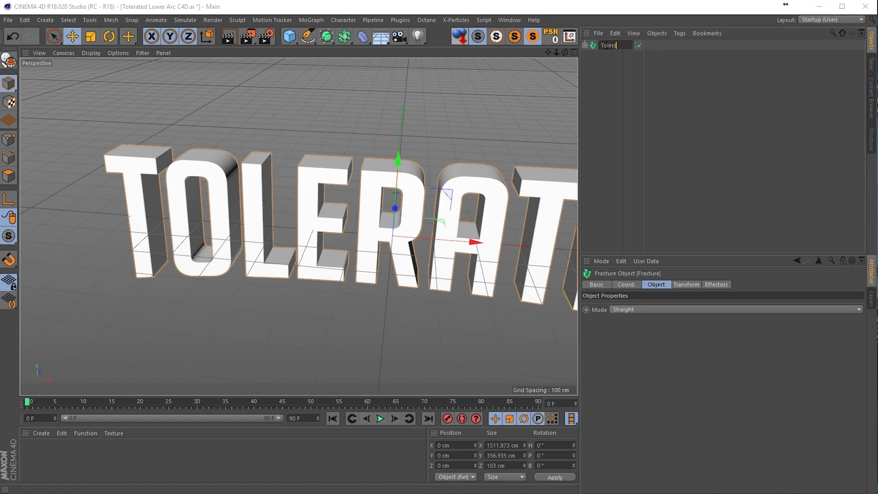
key(Return)
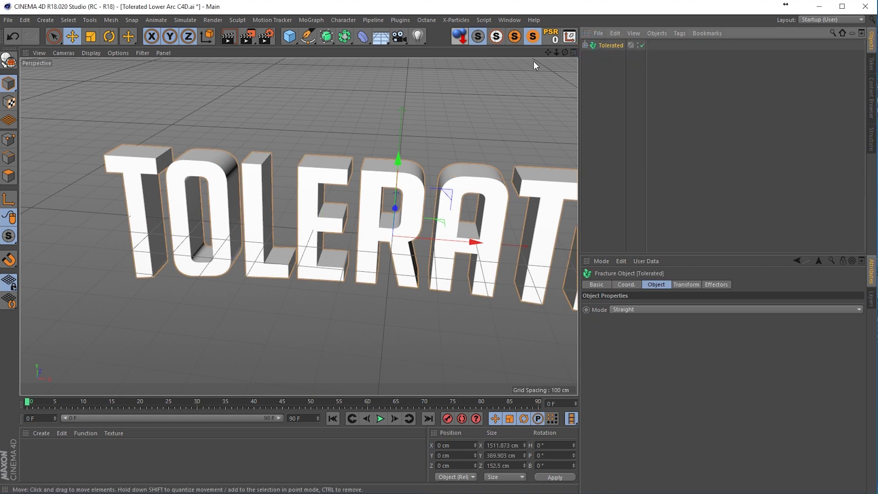
Add an active Camera with X, heading and pitch at 0, lowered to centre TOLERATED.
click(400, 38)
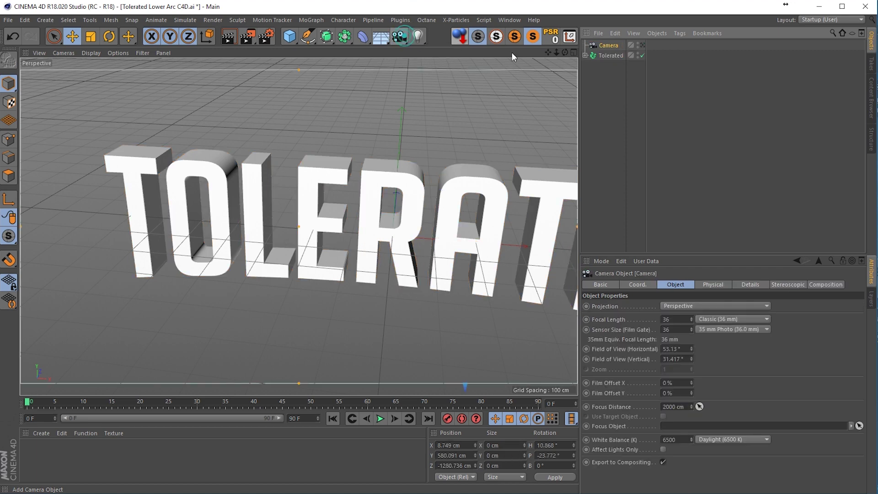
click(642, 46)
click(611, 45)
click(637, 284)
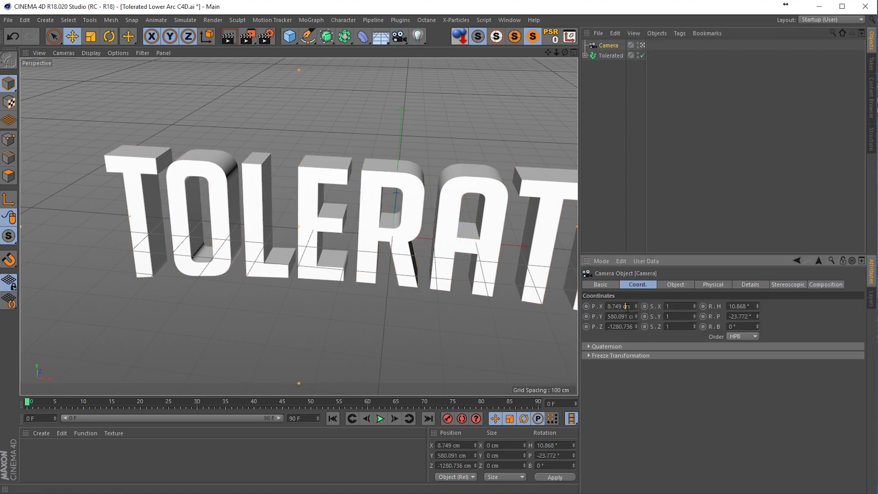
double_click(625, 306)
text(0)
key(Return)
text(0)
key(Return)
double_click(738, 316)
text(0)
key(Return)
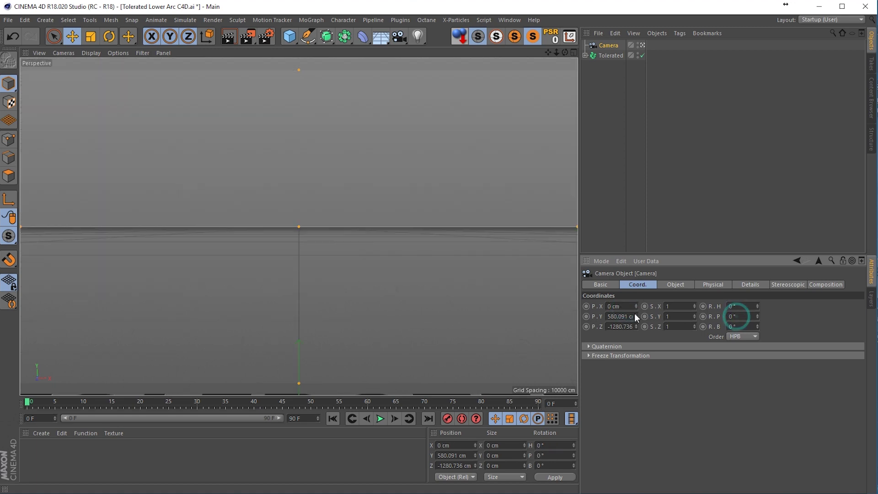
drag(636, 316, 636, 366)
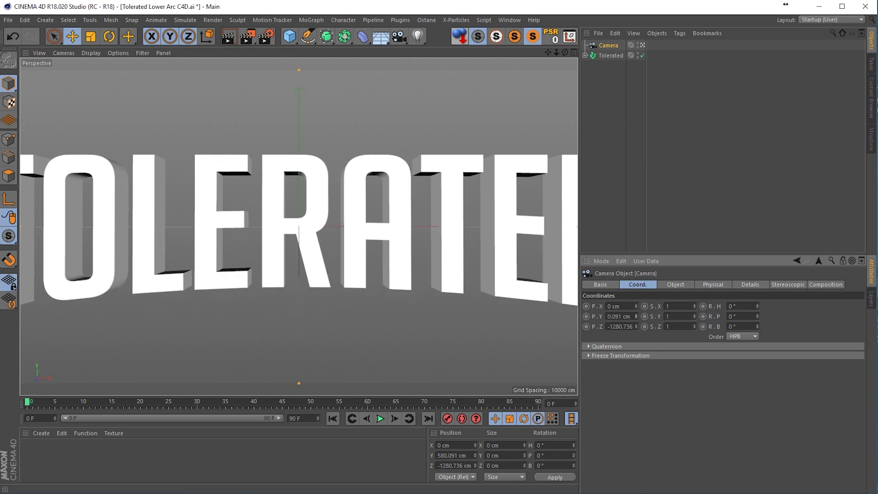
Set a 100-frame range and keyframe the camera's Z from -2077.736 to about -4054 cm, then preview.
click(333, 419)
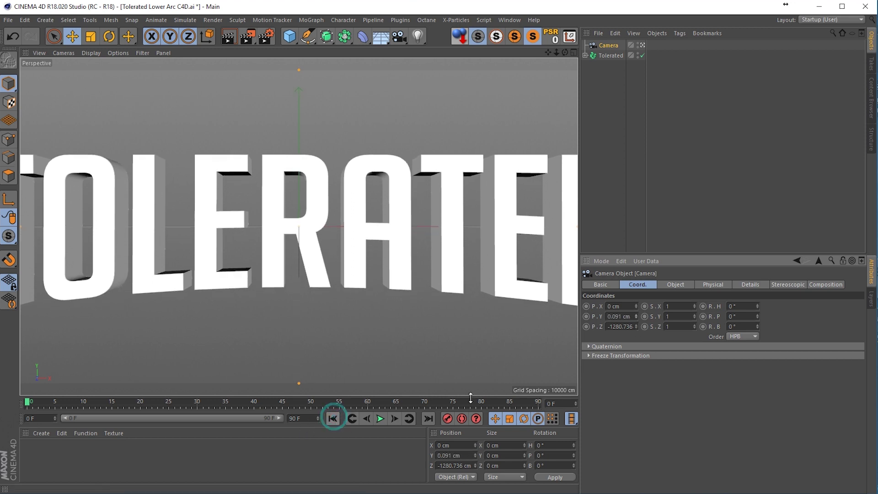
double_click(304, 418)
text(10)
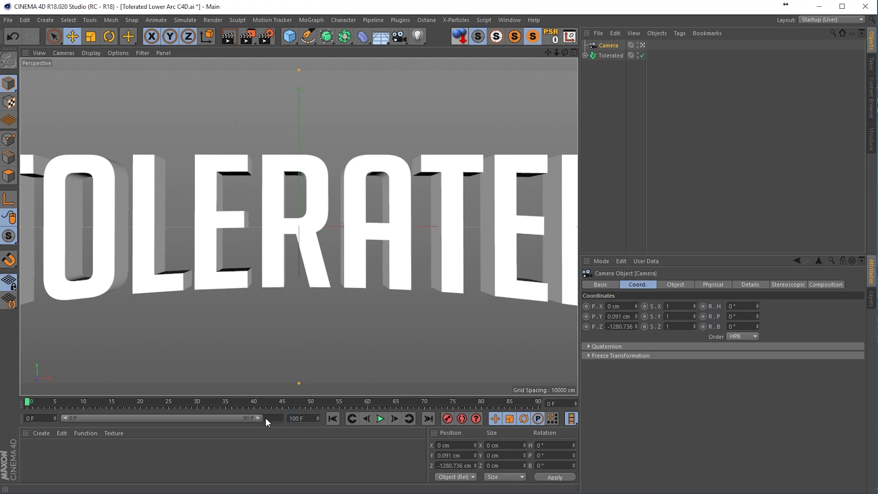
drag(260, 418, 279, 417)
drag(636, 326, 636, 326)
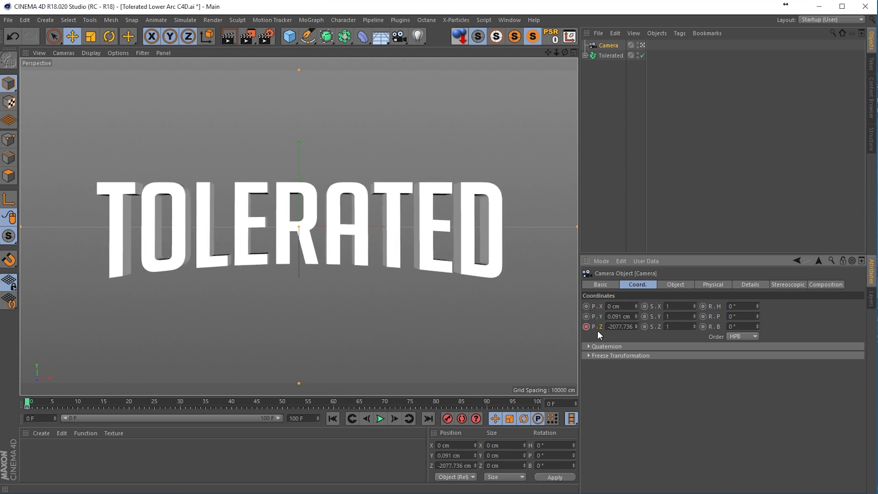
click(427, 417)
drag(636, 326, 636, 326)
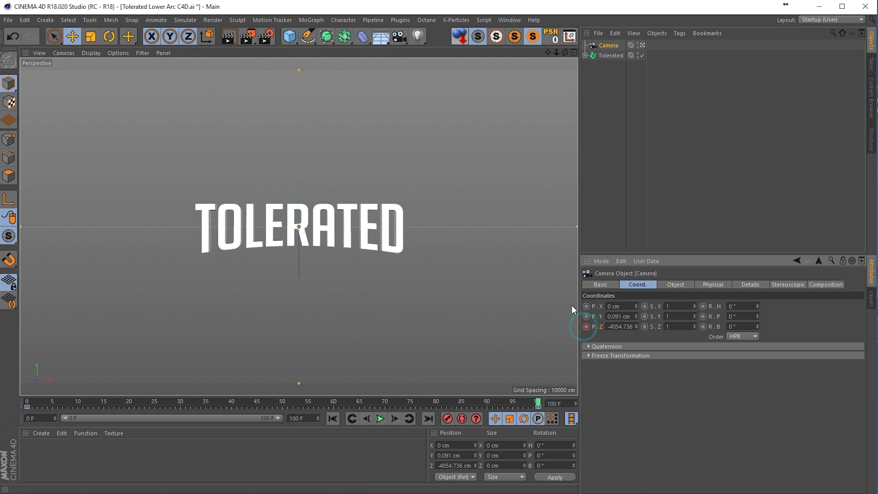
click(334, 419)
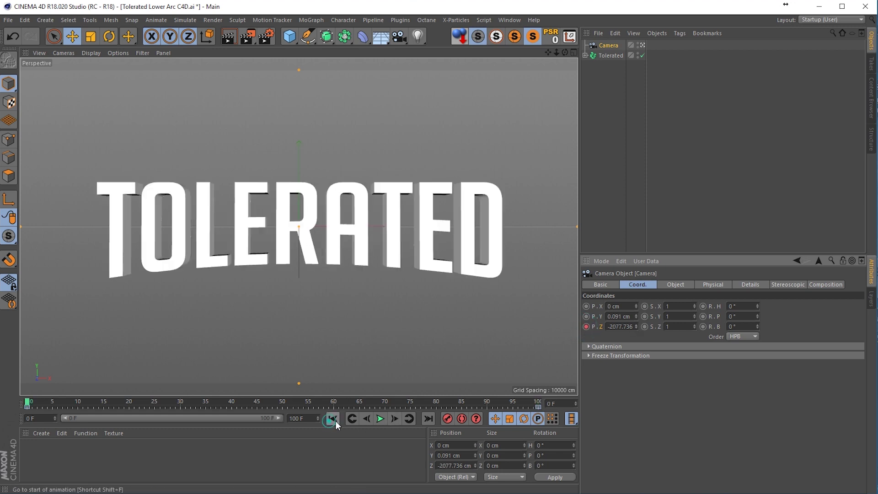
click(380, 419)
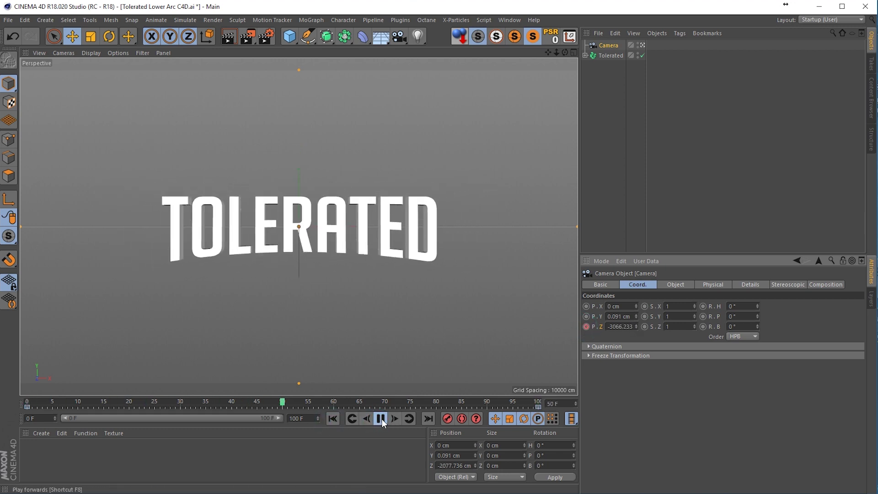
click(382, 419)
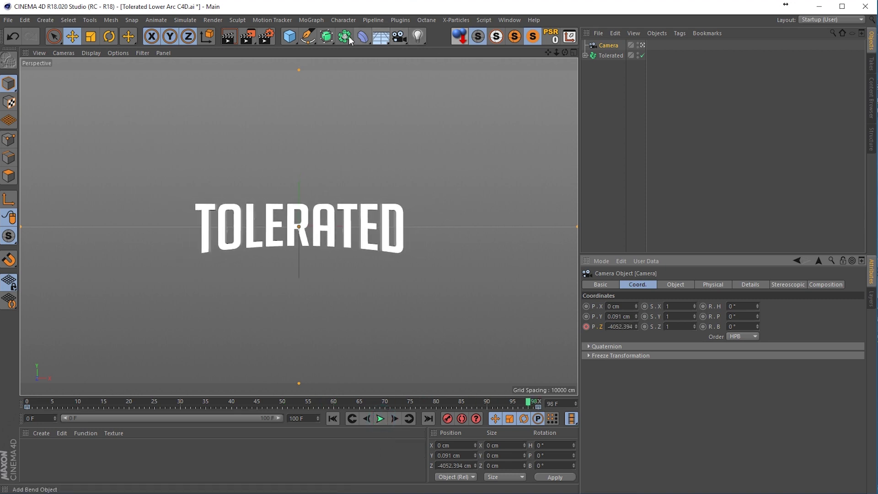
Add a Plane and rotate it 90° in pitch so it stands upright.
click(283, 37)
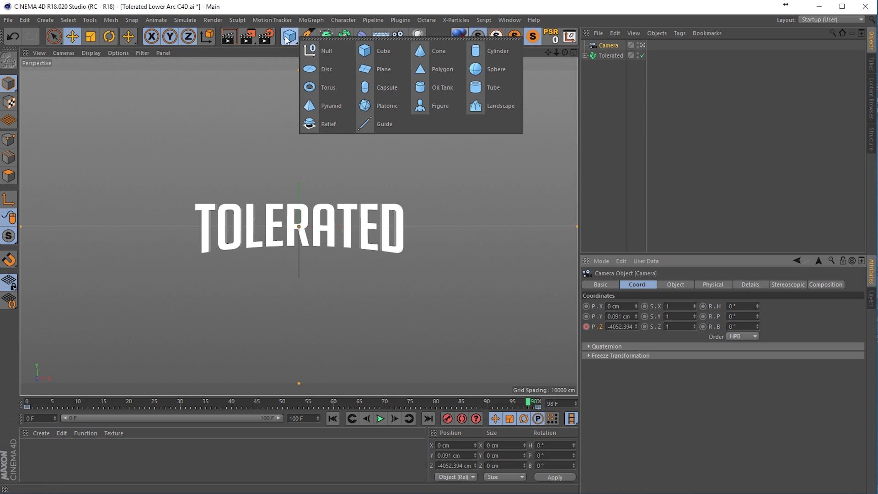
click(393, 73)
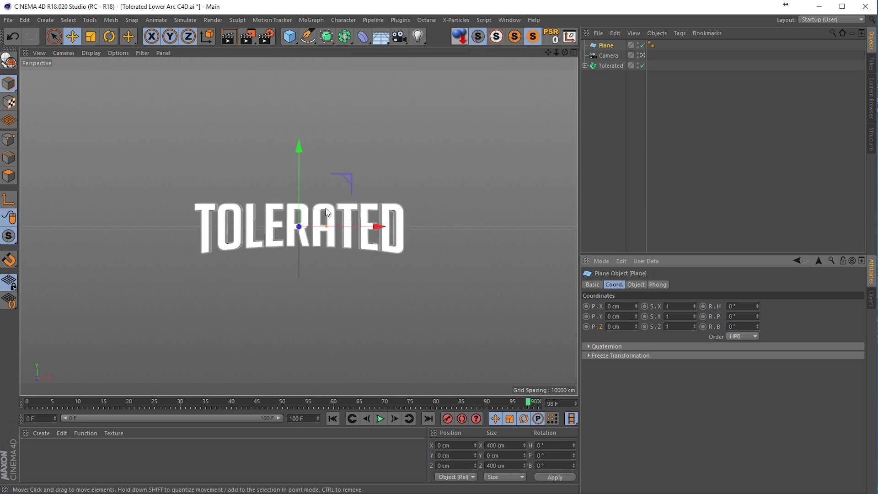
key(r)
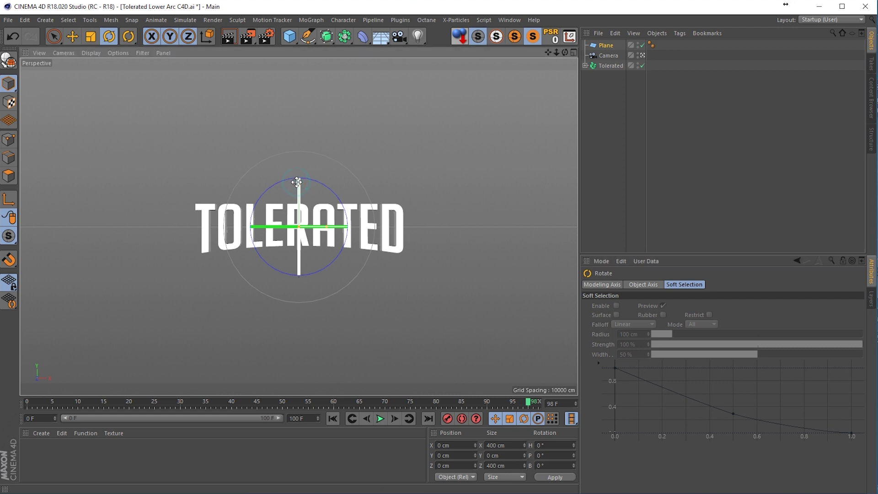
drag(297, 182, 298, 302)
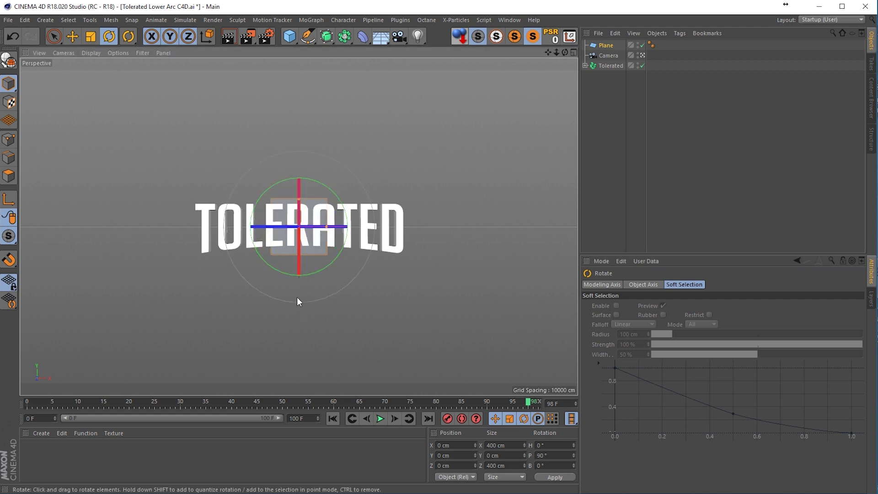
click(642, 55)
alt+drag(526, 147, 447, 264)
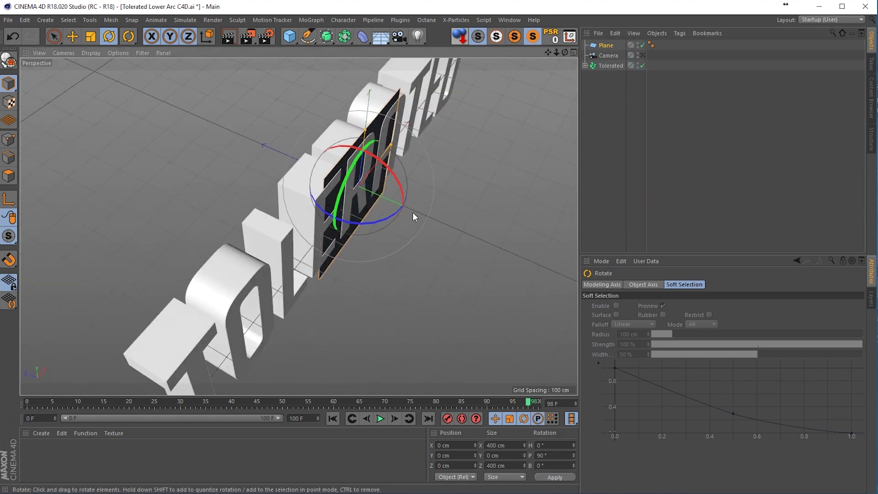
Move the plane behind the text to Z 100.973 cm, scale it to about 4857 × 3291 cm, and test-render.
key(e)
drag(402, 207, 366, 199)
key(t)
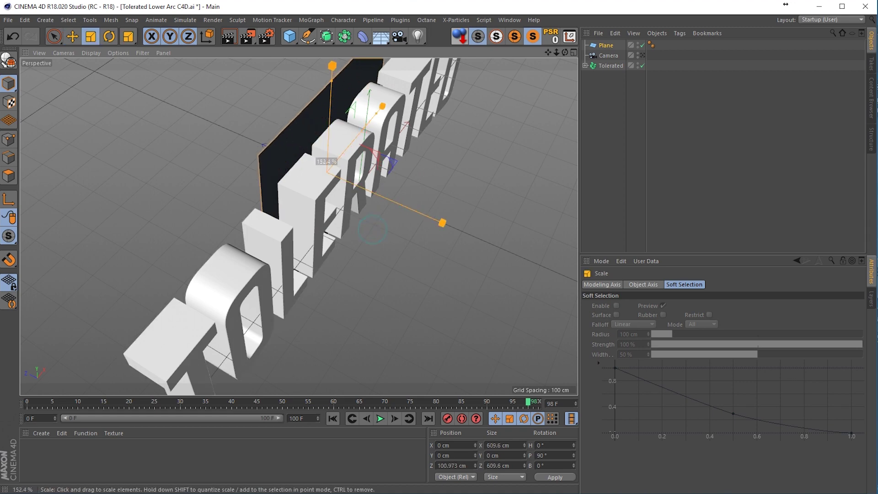
alt+drag(326, 161, 287, 171)
click(642, 55)
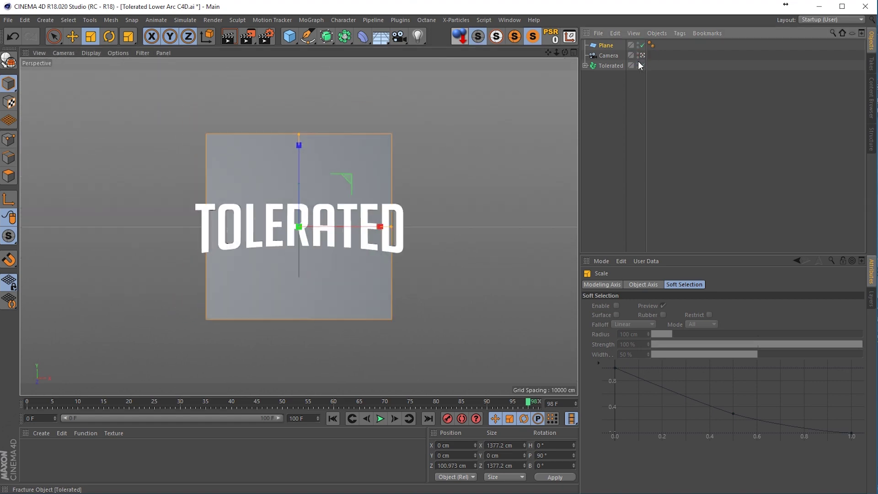
drag(307, 137, 301, 64)
drag(394, 233, 525, 230)
key(ctrl+r)
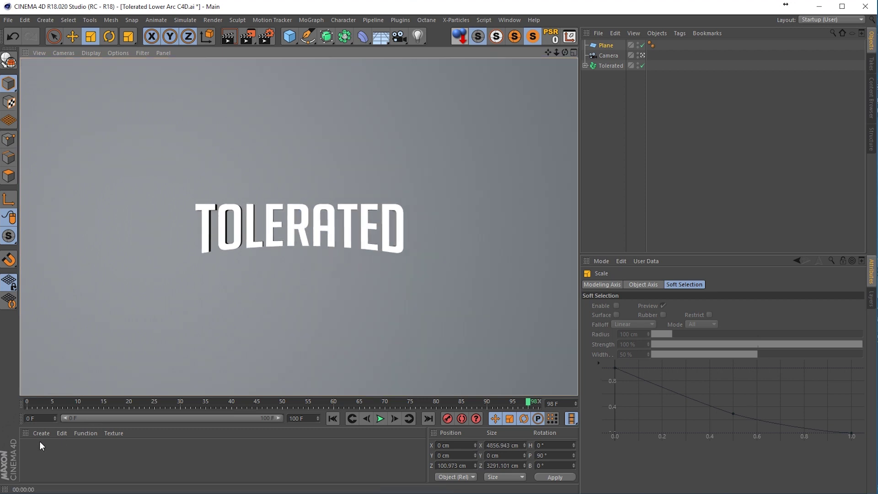
Create a new pure white material named Background.
double_click(33, 454)
double_click(32, 453)
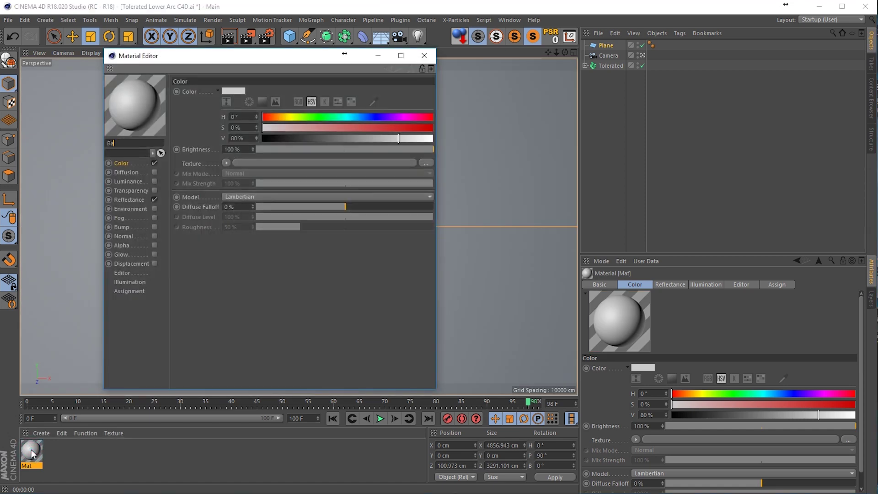
text(Background)
key(Return)
drag(398, 138, 464, 139)
Replace the Default Specular layer with a Beckmann layer at 31% roughness and about 50% strength.
click(129, 200)
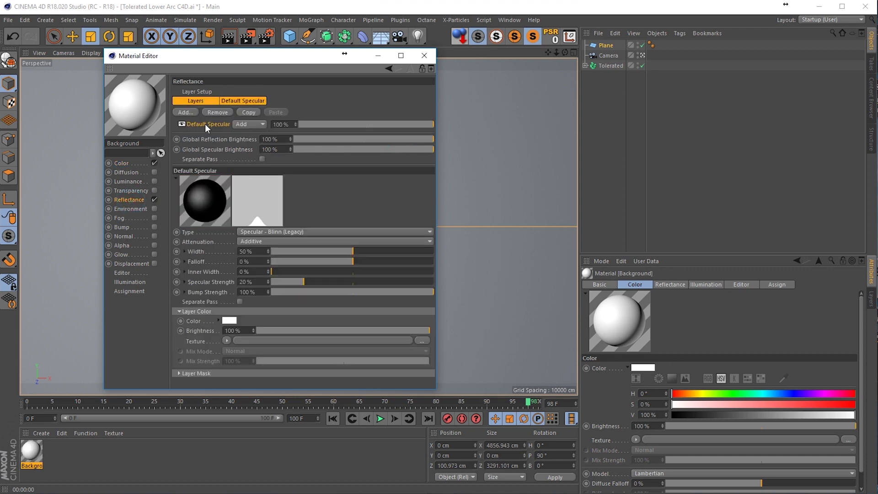
click(226, 111)
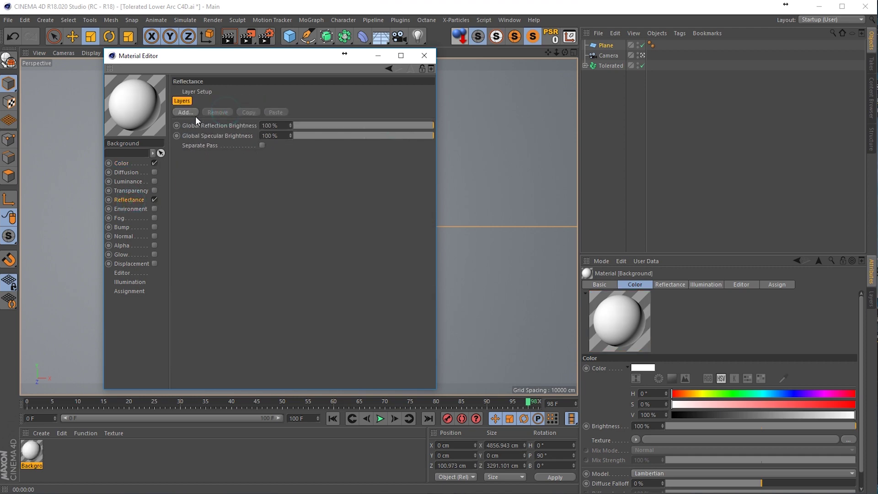
click(192, 113)
click(207, 115)
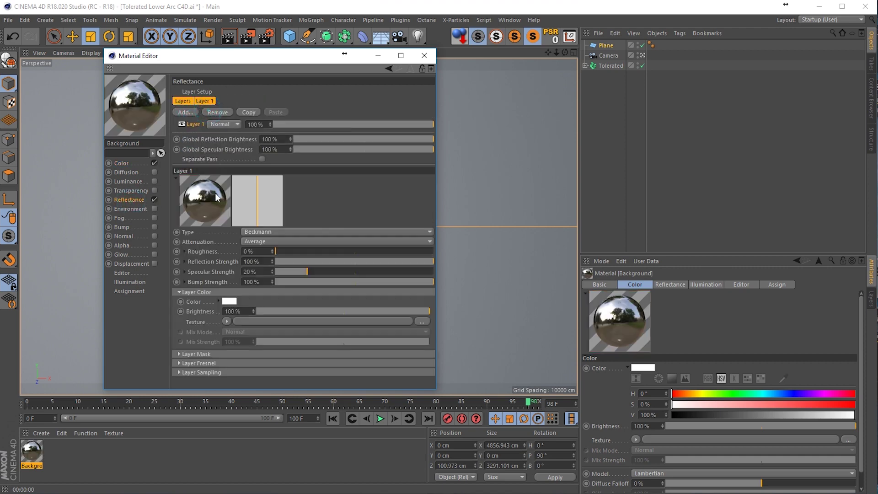
click(323, 251)
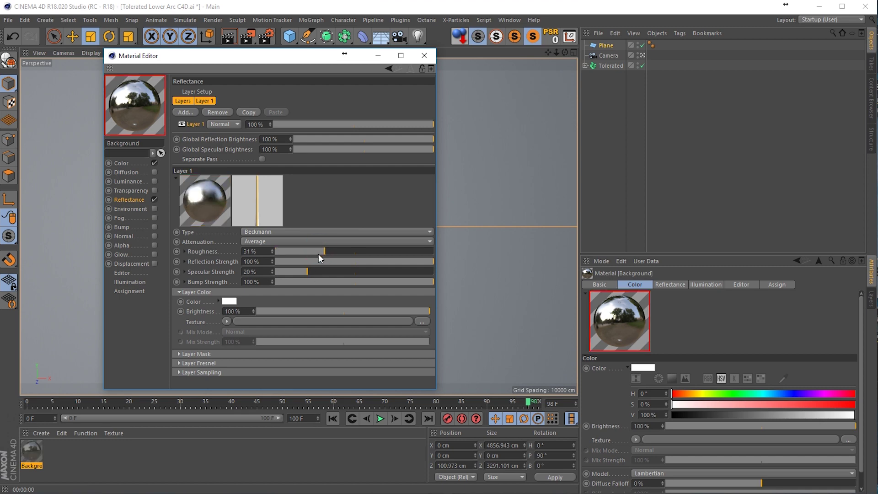
drag(356, 260, 339, 262)
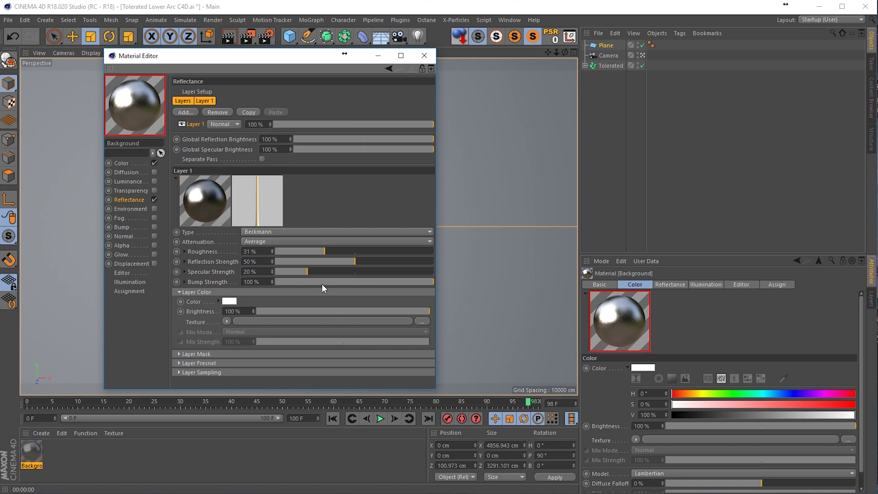
Set the Beckmann layer's Fresnel to Dielectric using the Milk preset.
click(199, 363)
scroll(201, 356, down, 2)
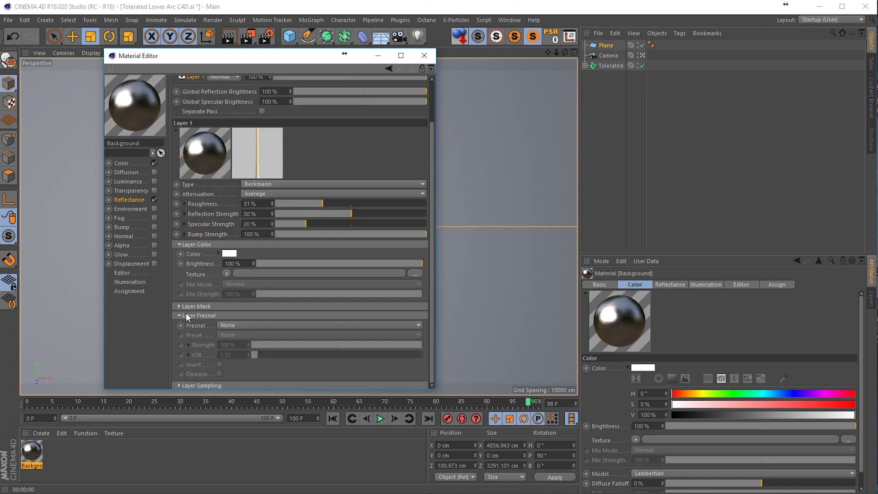
click(228, 326)
click(243, 344)
click(237, 336)
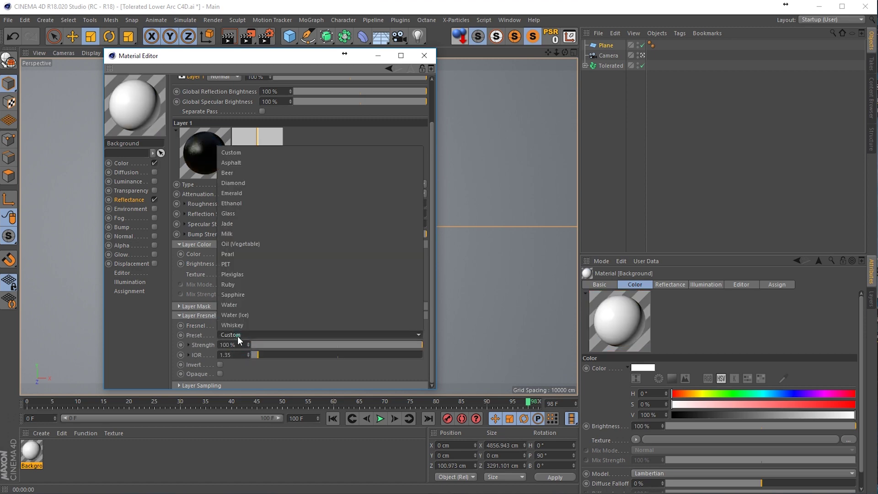
click(246, 233)
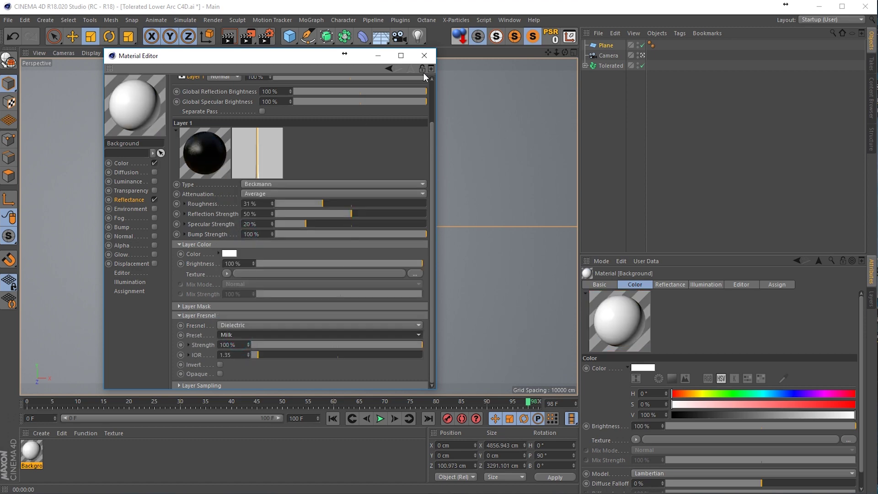
Texture the Plane with Background, and Tolerated with a duplicate of it renamed Text.
click(423, 56)
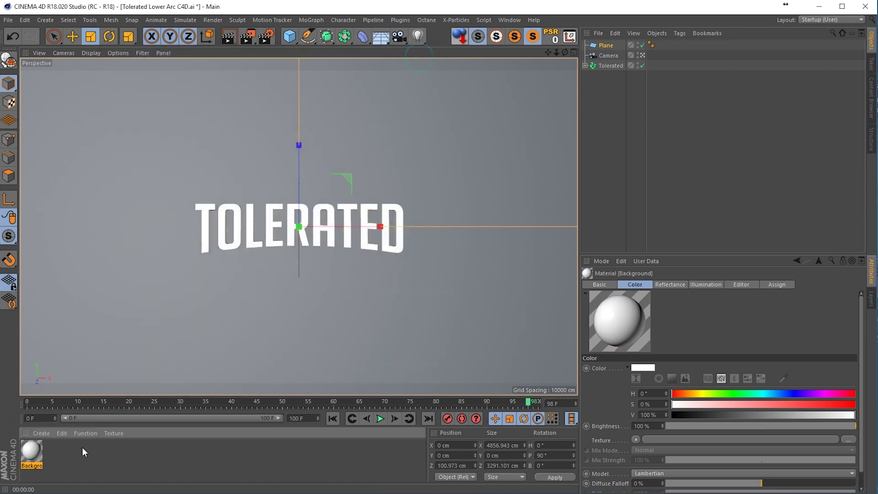
drag(45, 434, 122, 329)
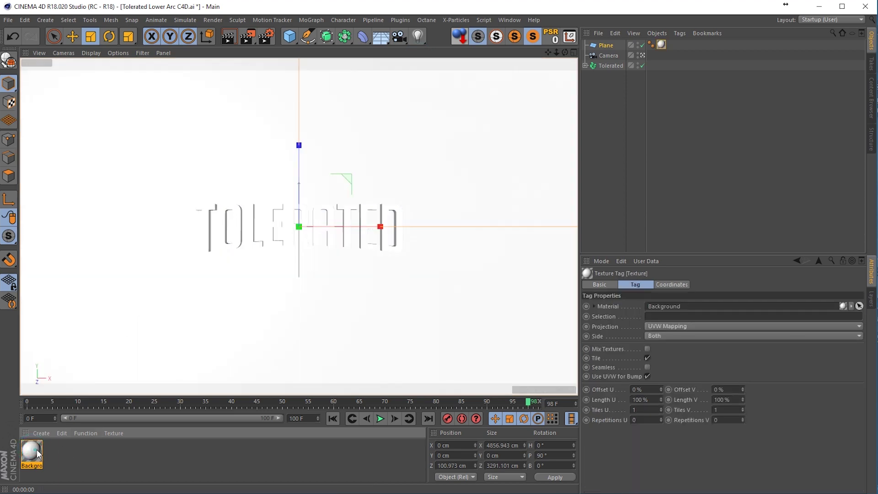
ctrl+drag(44, 451, 50, 452)
double_click(56, 453)
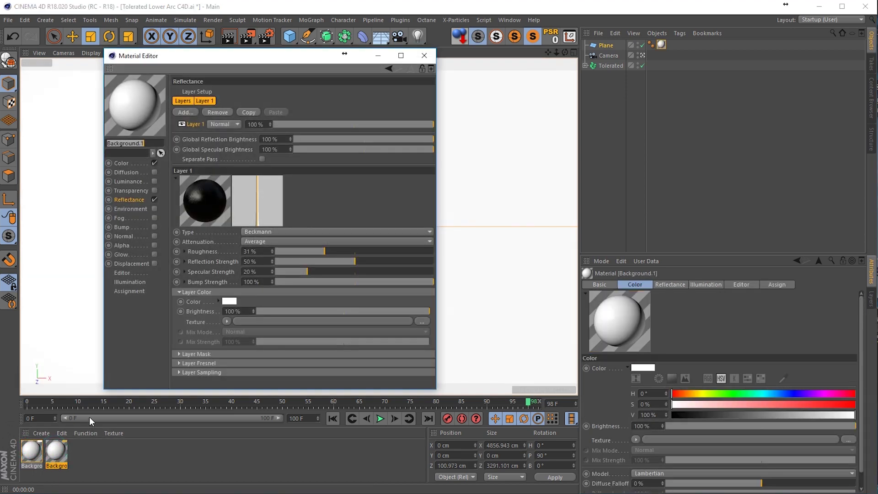
text(Tex)
click(424, 55)
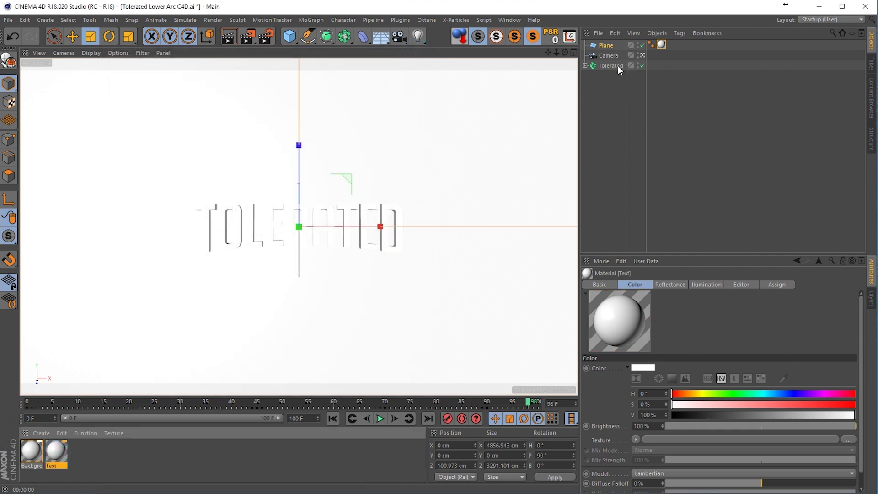
drag(621, 62, 618, 65)
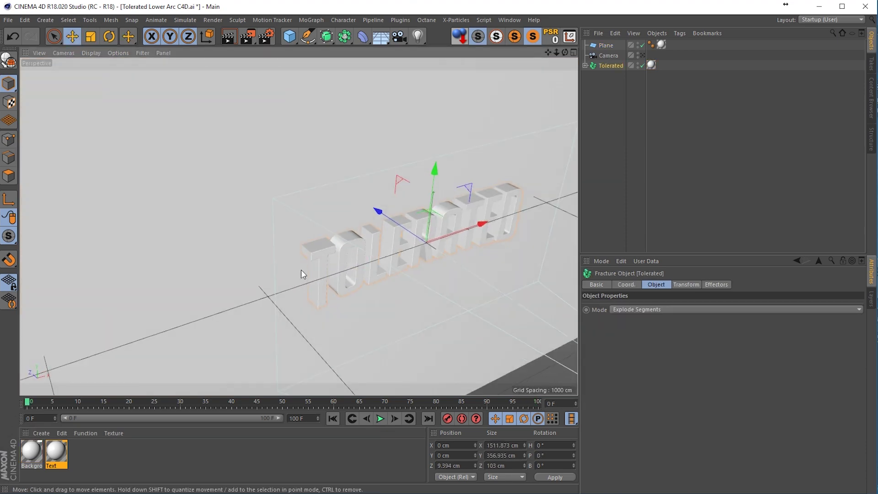
Keep the Tolerated fracture in Explode Segments mode and select the Tolerated object.
alt+drag(301, 270, 350, 244)
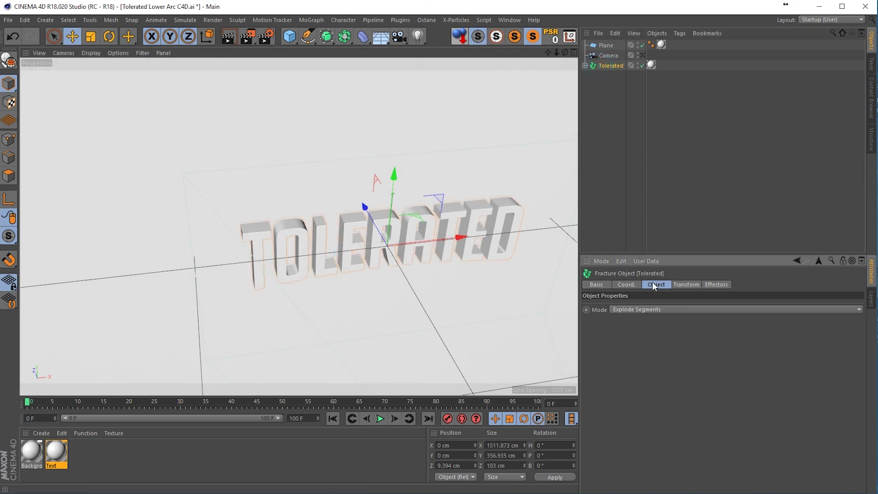
click(624, 310)
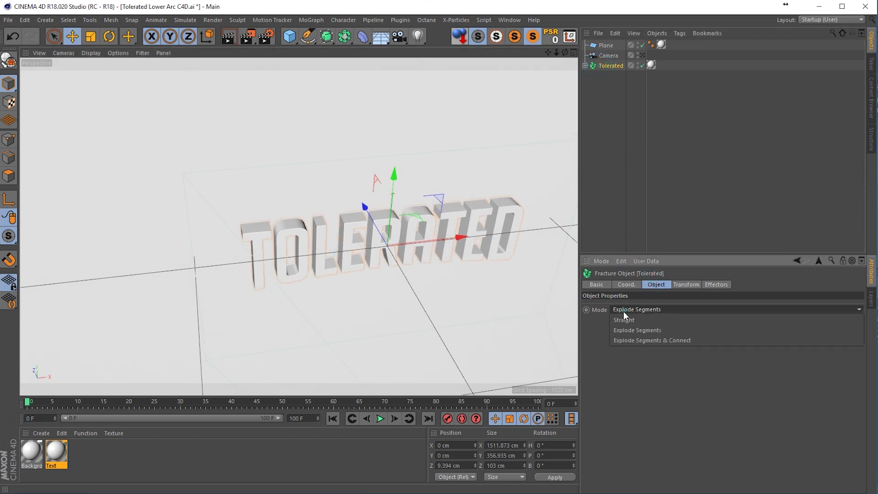
click(643, 329)
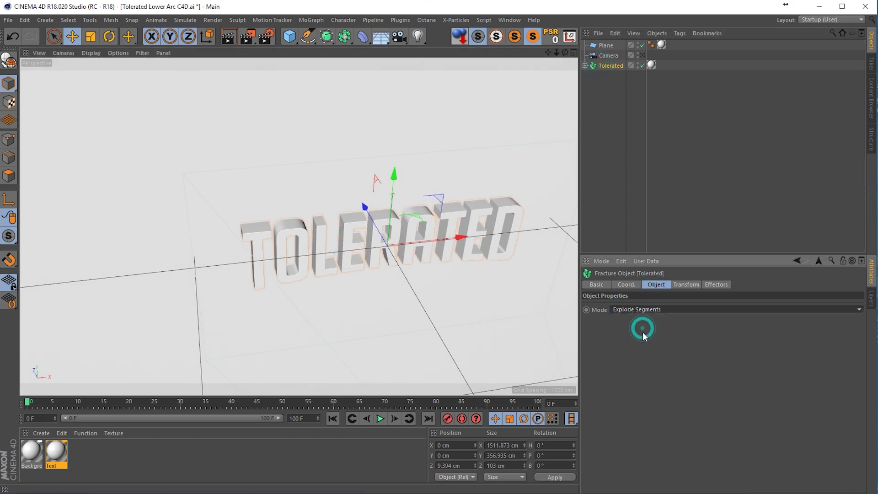
click(602, 65)
Add a Plain effector with Y offset 0 cm and a raised Z offset pushing the text back.
click(307, 20)
mouse_move(309, 33)
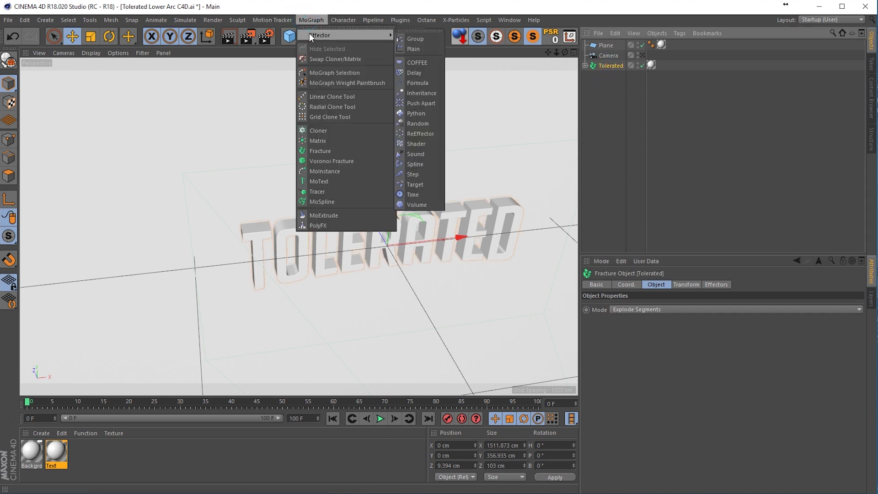
click(409, 46)
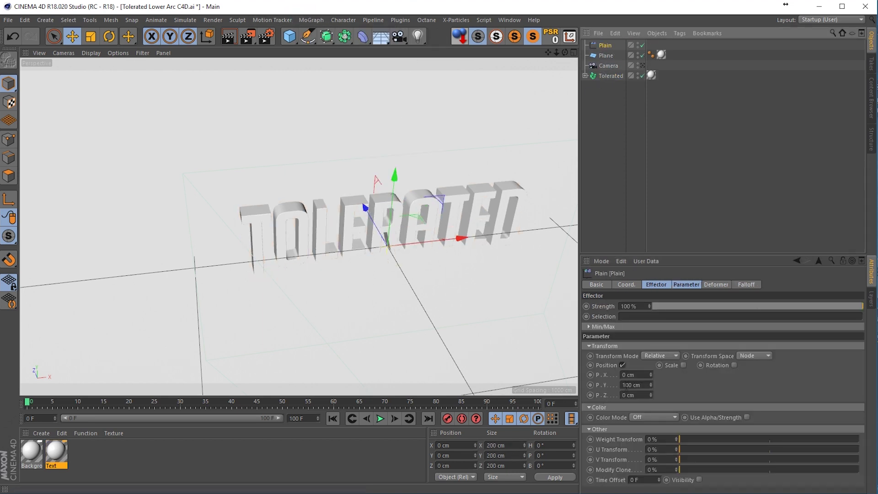
click(627, 383)
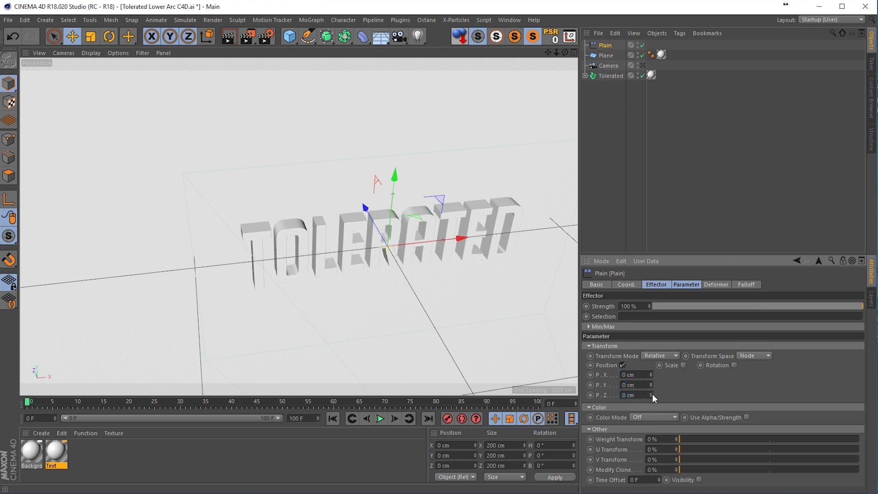
drag(652, 393, 674, 388)
Give it a Box falloff scaled to 3402.08 cm per side and shifted to X 414.667 cm.
click(745, 284)
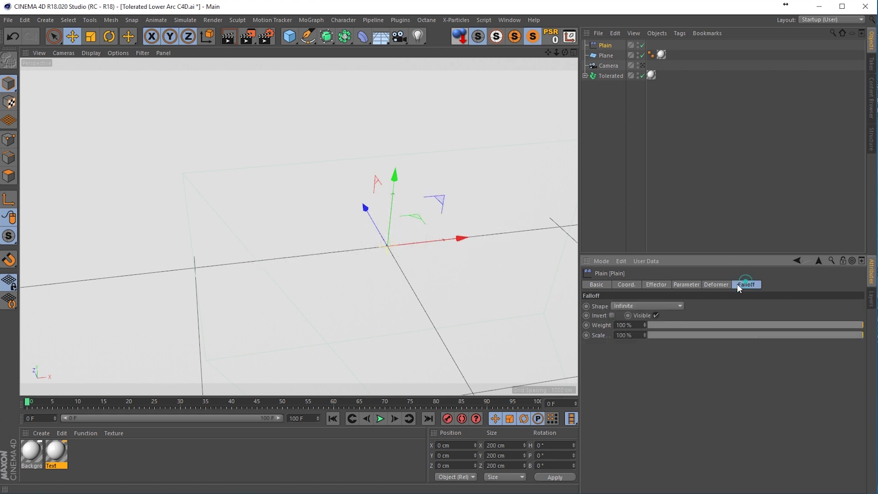
click(649, 305)
click(629, 326)
key(t)
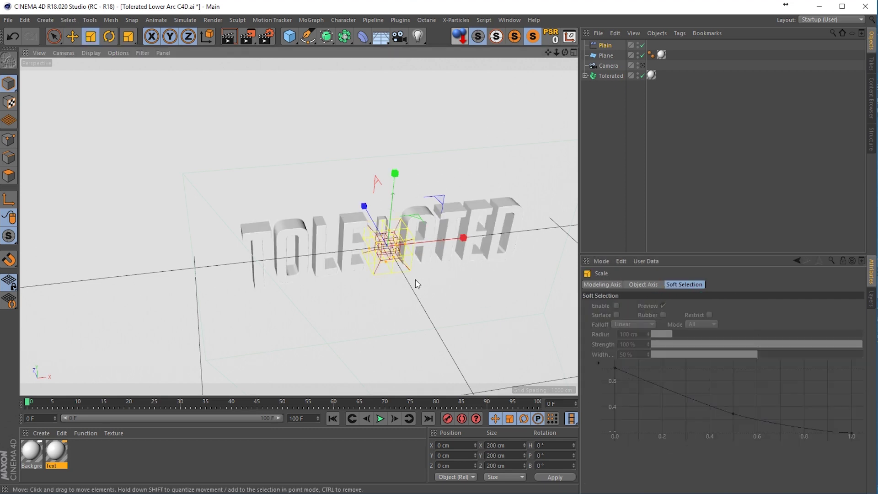
drag(418, 281, 525, 281)
drag(429, 276, 322, 261)
key(e)
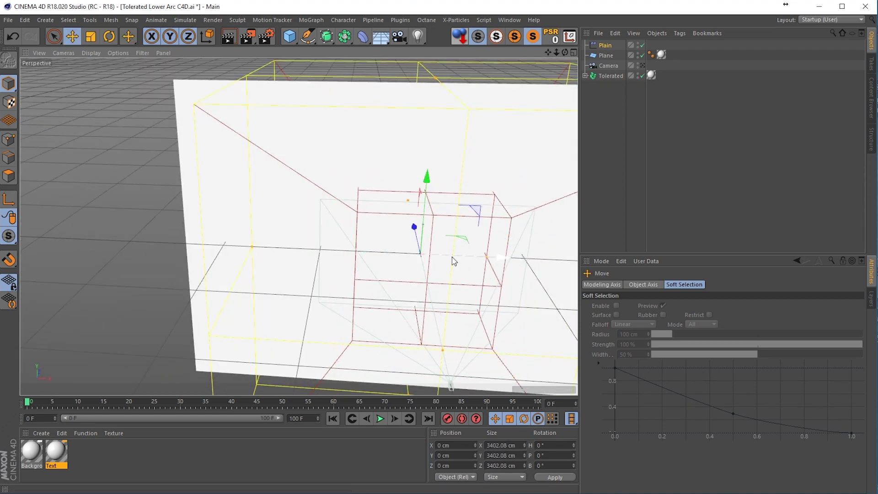
drag(455, 255, 347, 245)
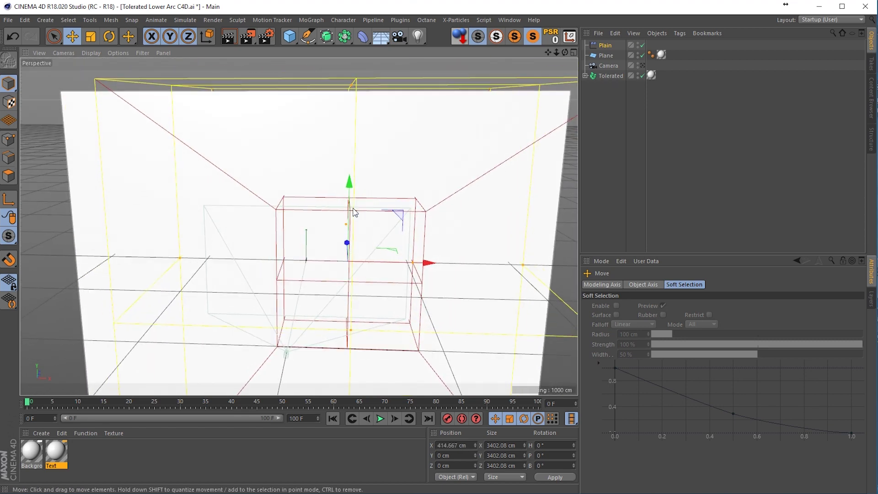
Keyframe the Plain effector's falloff at X 414.667 cm on frame 0 and 2978.987 cm on frame 20.
click(605, 45)
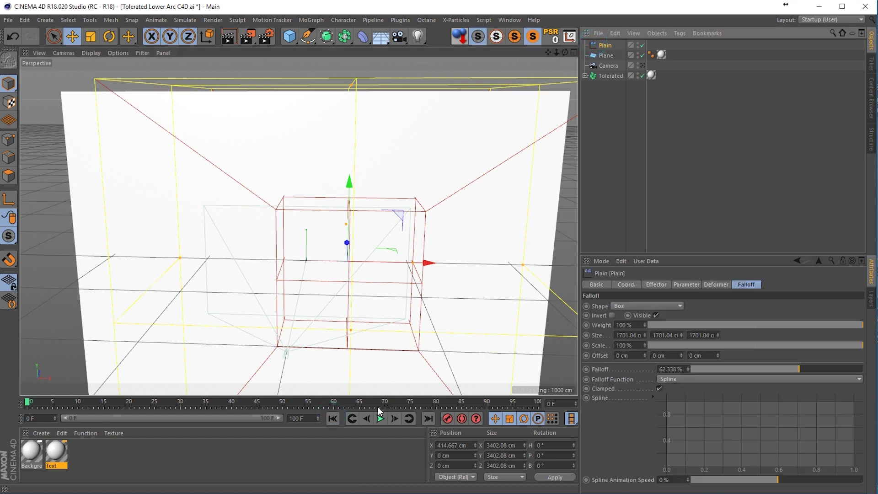
click(448, 419)
click(130, 402)
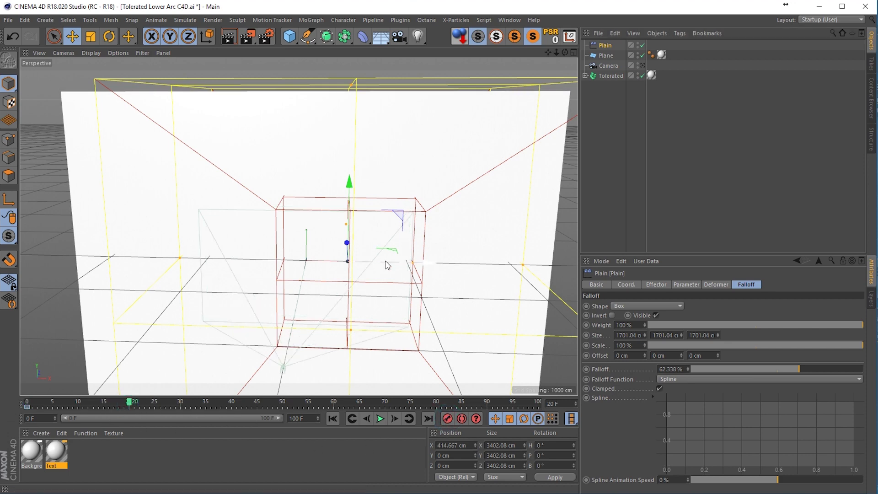
drag(387, 261, 583, 276)
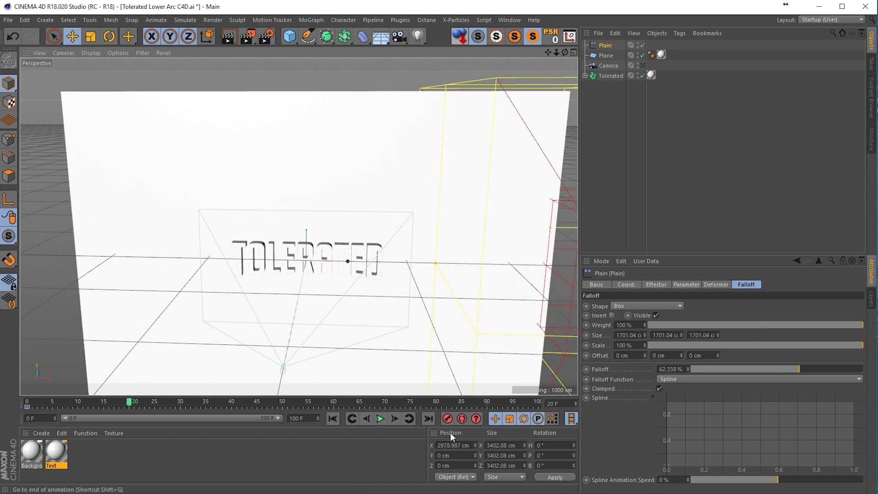
click(449, 418)
Play the build-in back through the scene camera, then step toward frame 59.
click(333, 418)
click(379, 418)
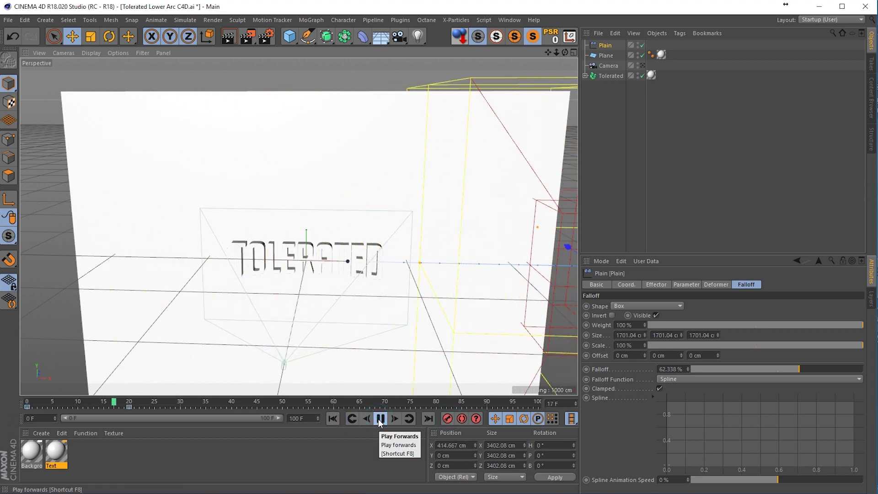
click(380, 419)
click(642, 65)
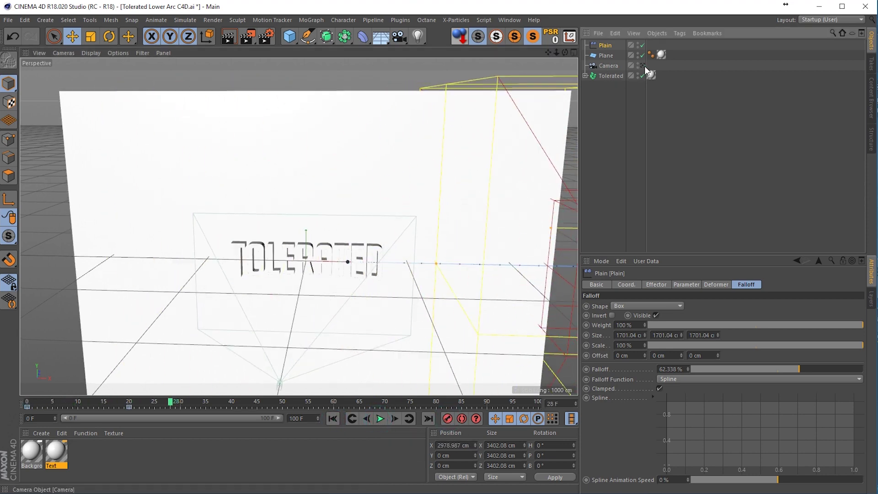
click(333, 418)
click(380, 418)
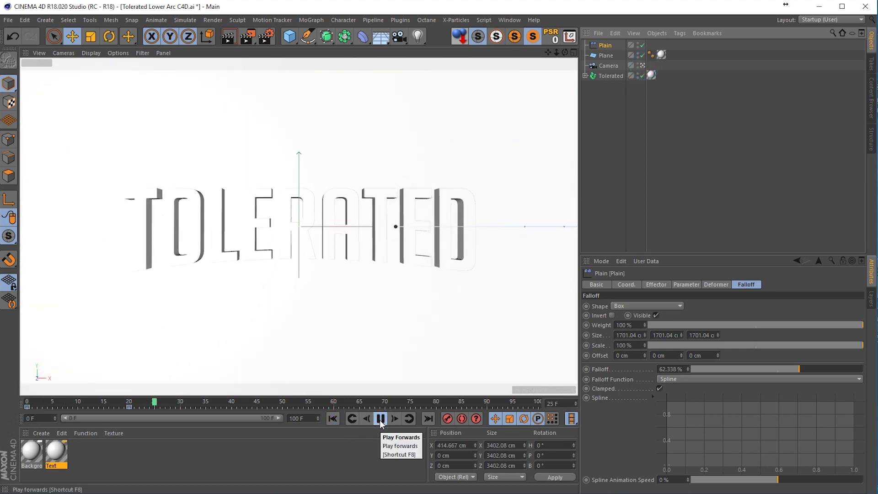
click(380, 418)
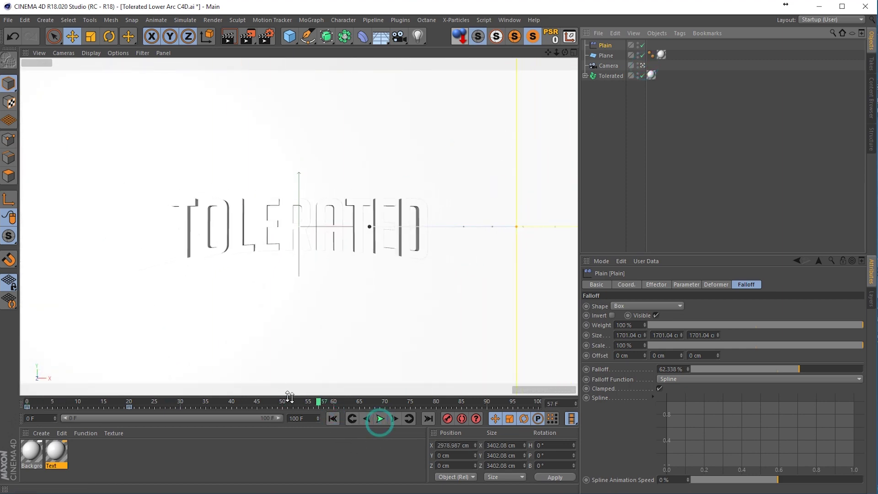
click(395, 418)
click(395, 418)
click(395, 418)
click(364, 419)
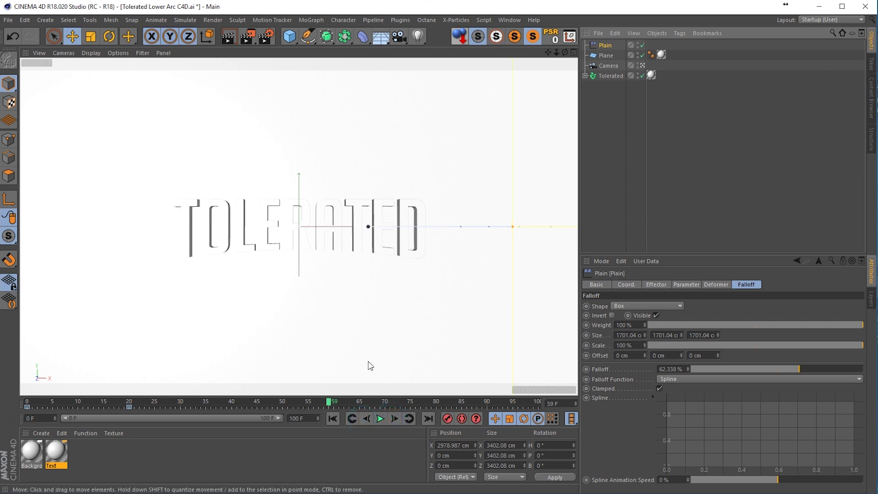
Key the Tolerated object's Z position at frame 59, then push it back in Z and key frame 60.
click(607, 76)
click(627, 284)
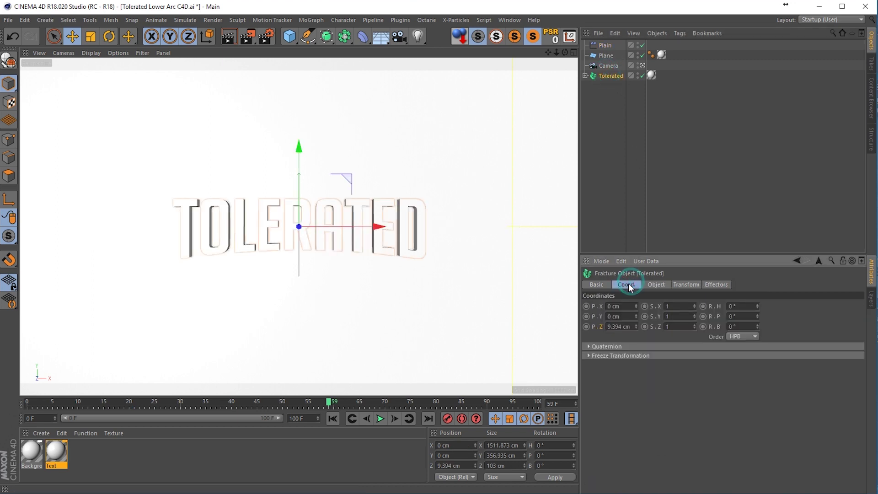
click(587, 327)
click(396, 418)
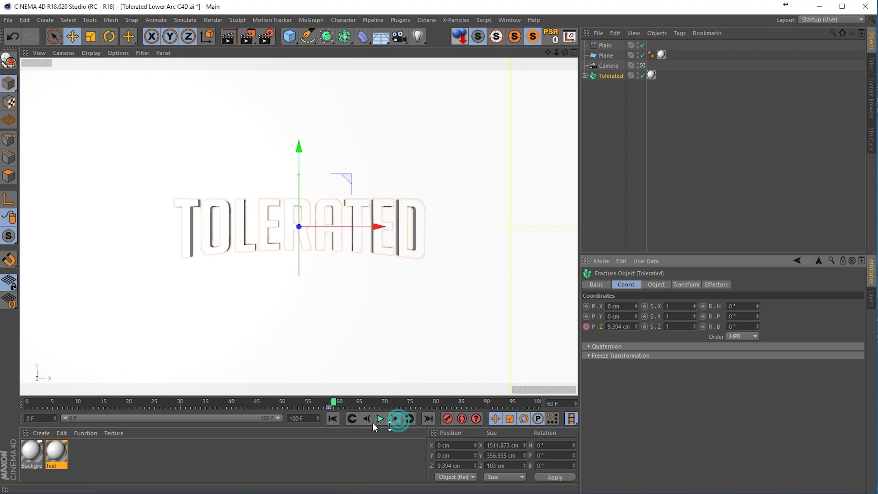
drag(636, 326, 634, 316)
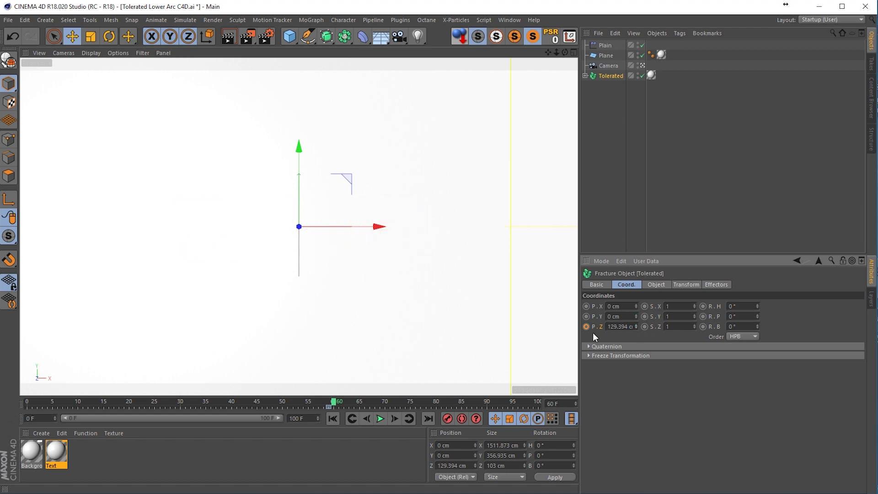
click(586, 327)
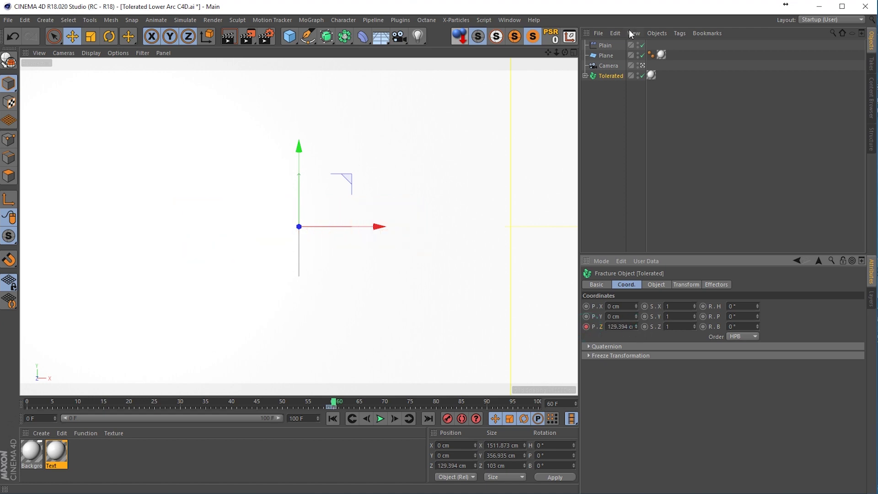
Inspect the wall and text in perspective, then replay the animation through the scene camera.
click(643, 66)
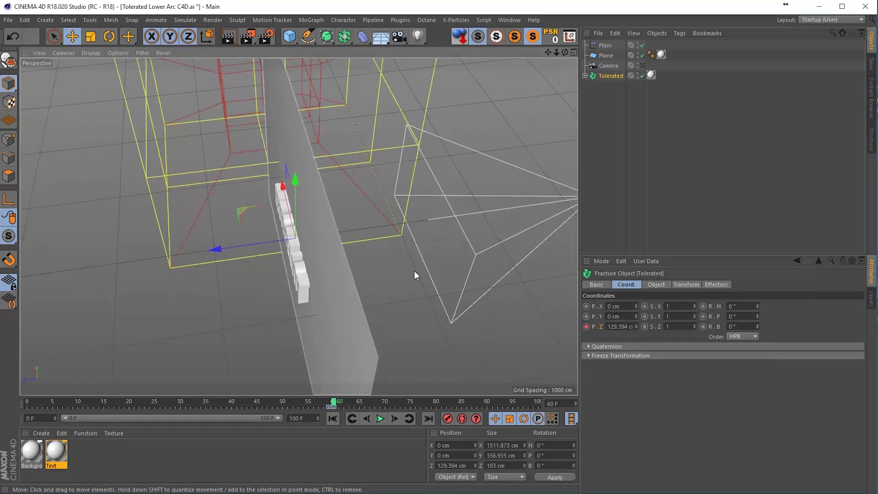
alt+drag(379, 273, 361, 272)
click(642, 66)
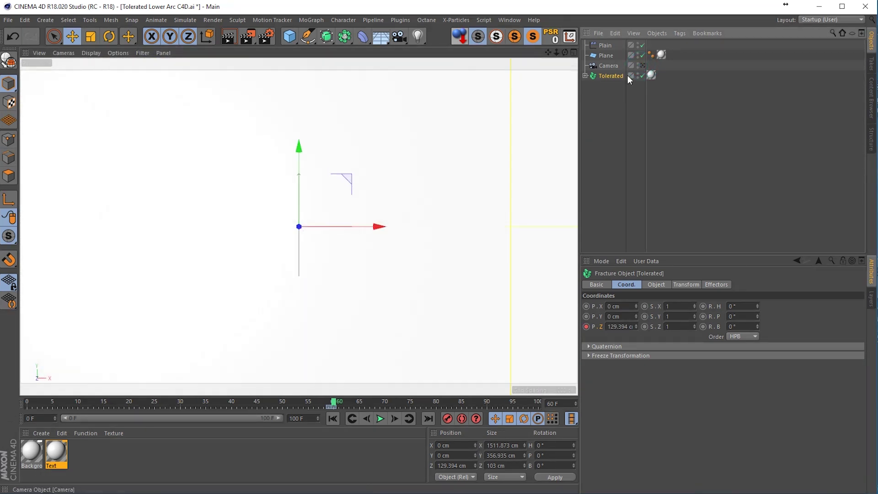
click(335, 418)
click(380, 419)
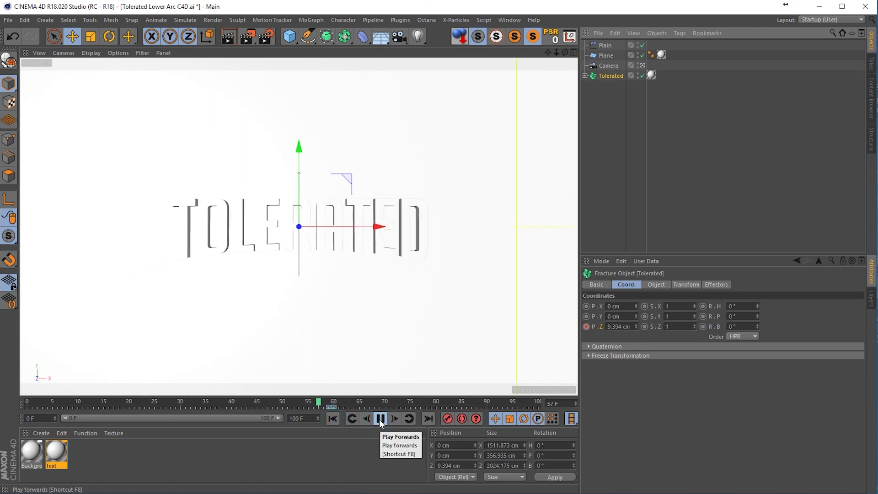
click(380, 419)
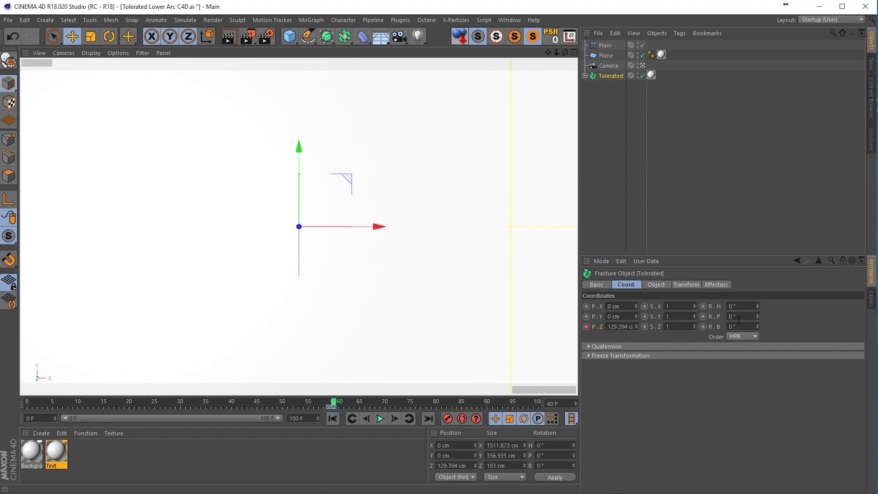
Bring the text back into view at about 100.394 cm Z and replay it through the camera.
drag(635, 328, 637, 332)
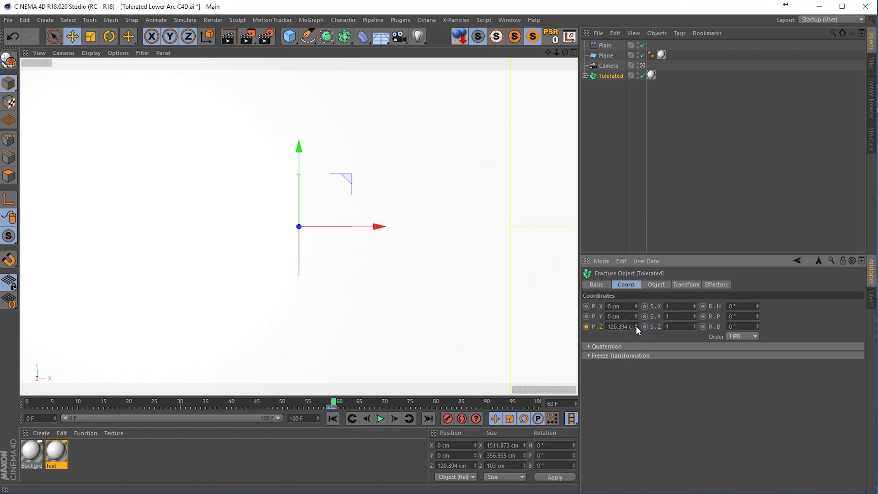
drag(635, 330, 635, 335)
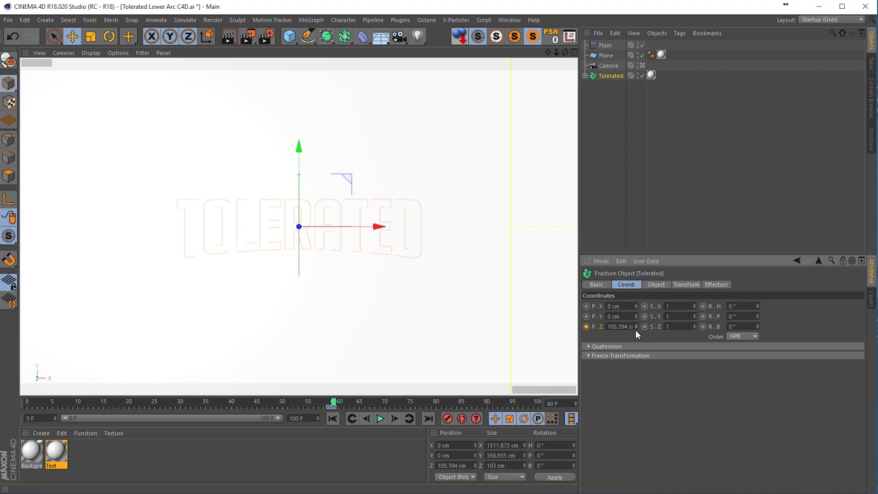
alt+drag(284, 247, 353, 228)
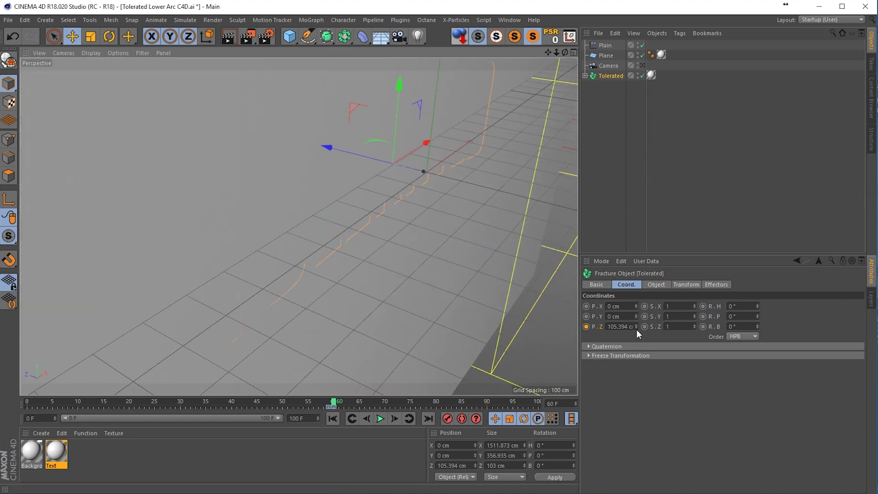
drag(636, 330, 636, 327)
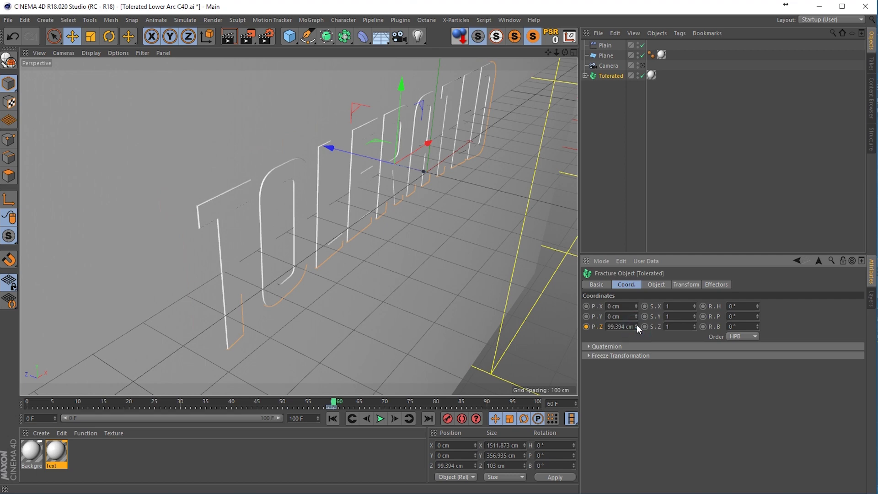
click(636, 324)
click(643, 66)
click(333, 418)
click(381, 419)
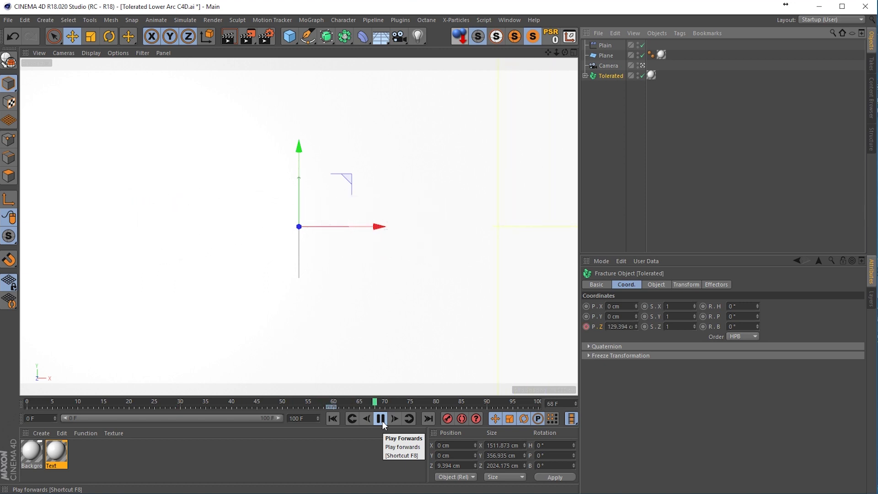
click(382, 419)
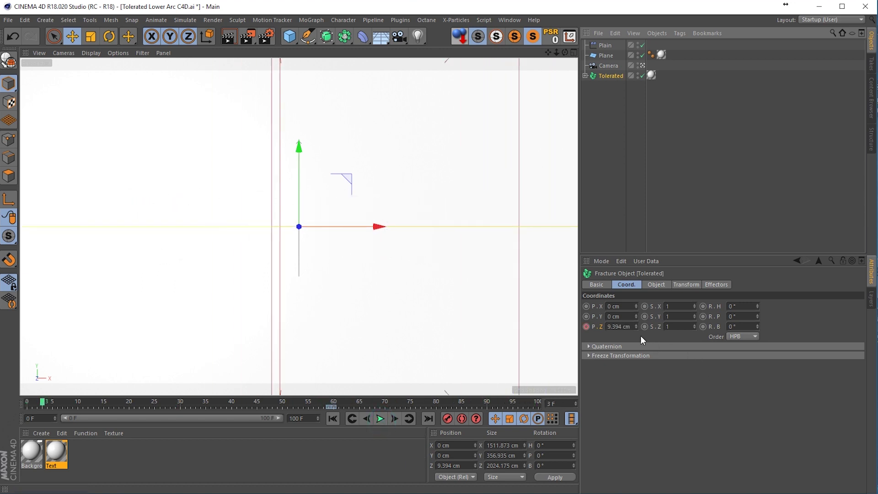
Set the frame-60 Z position to 104 cm, record its keyframe, and preview playback.
click(333, 402)
drag(635, 325, 614, 326)
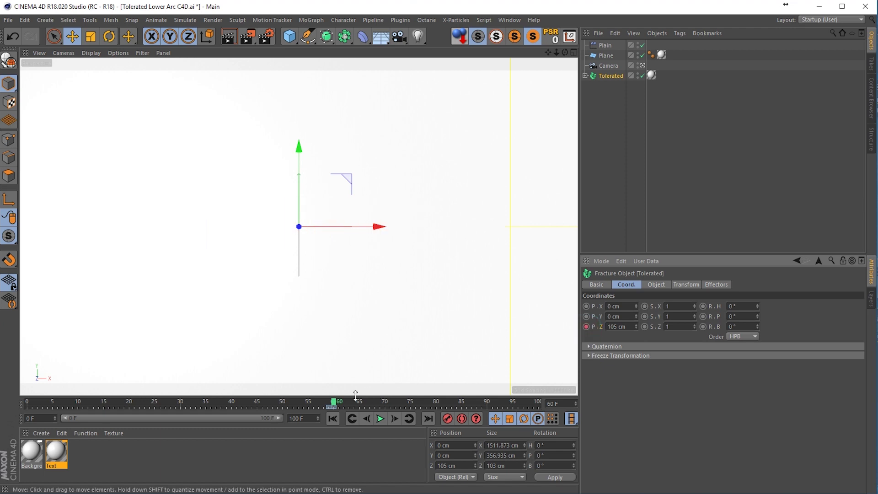
drag(334, 402, 344, 402)
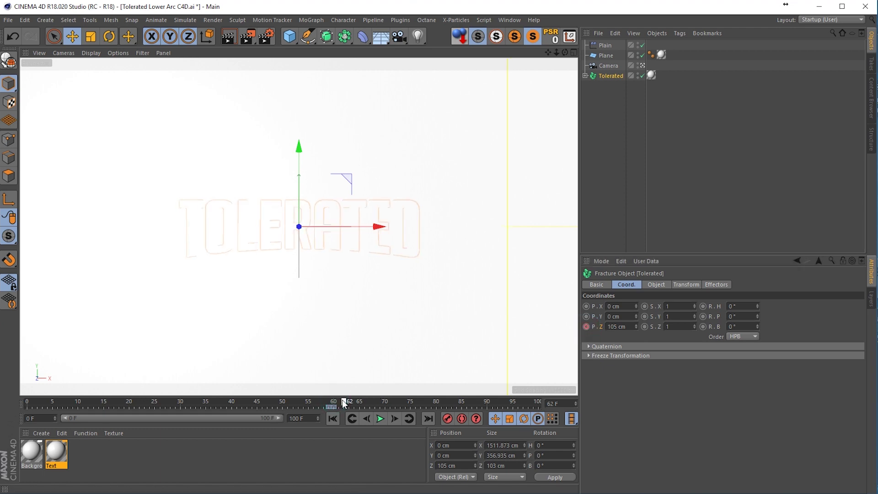
click(379, 418)
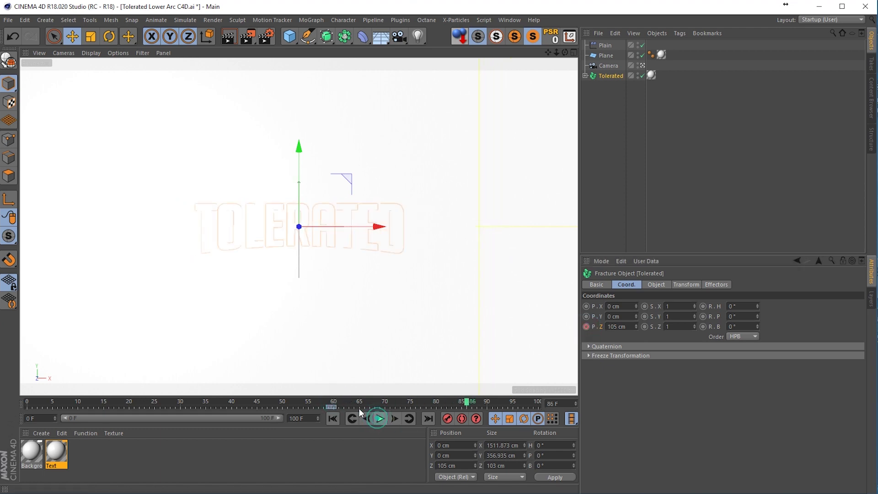
click(336, 402)
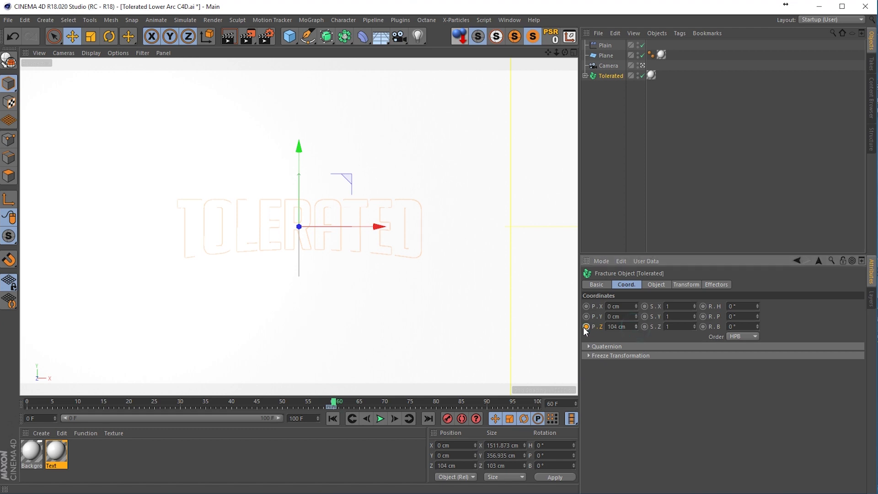
click(586, 326)
click(380, 419)
click(380, 418)
Saturate the Text material's colour to full red and play the animation to check it.
double_click(56, 454)
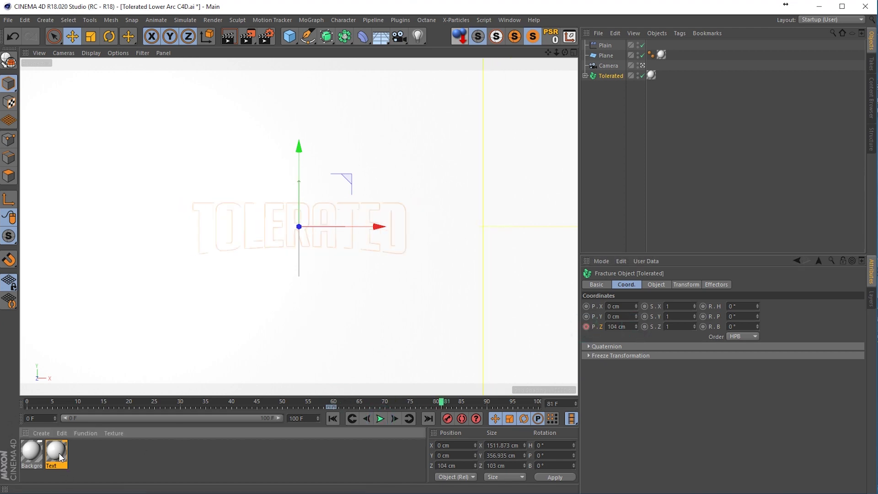
click(121, 163)
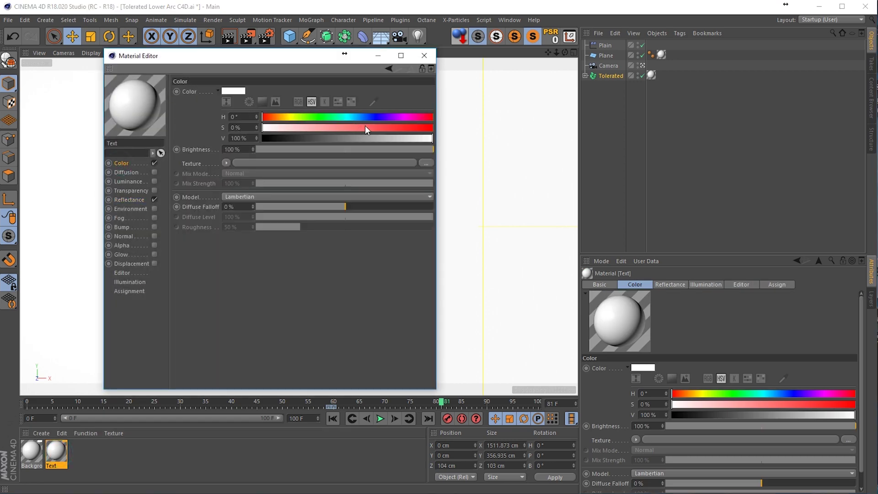
drag(371, 127, 432, 68)
click(424, 55)
click(332, 418)
click(383, 418)
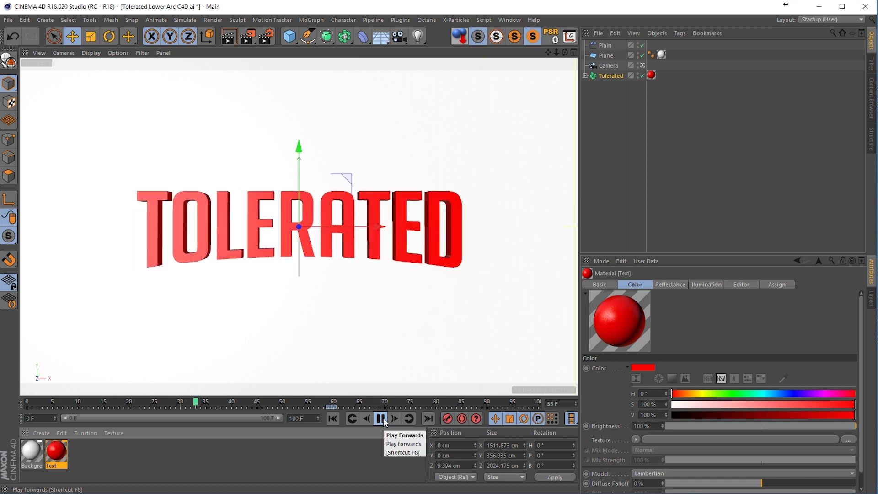
click(382, 417)
Key the Tolerated object's Z at 102 cm on frame 60 and preview it.
click(612, 75)
click(335, 403)
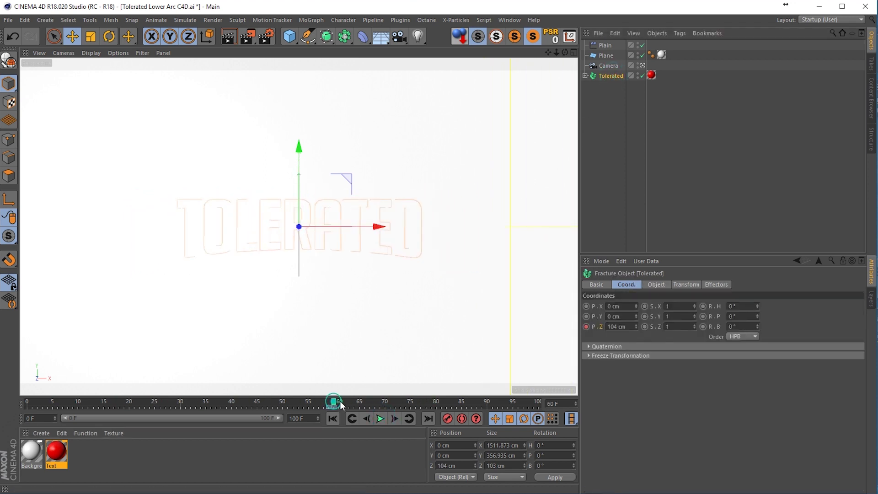
click(636, 330)
click(635, 324)
click(586, 327)
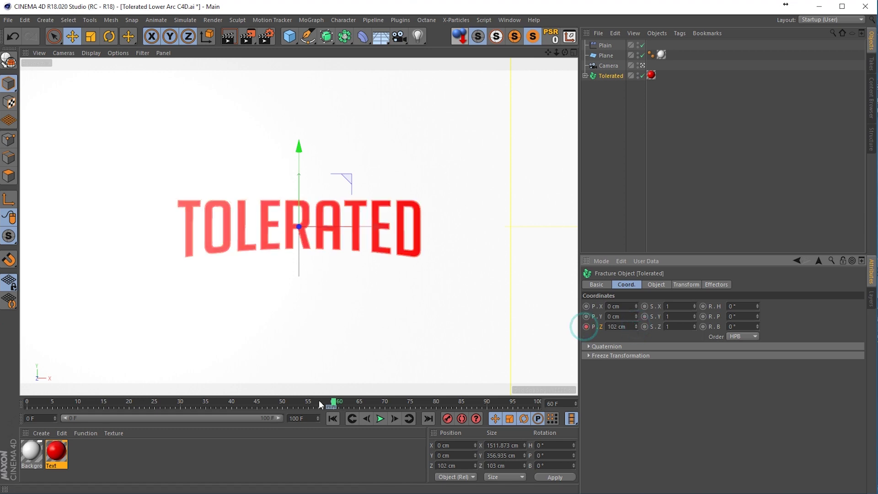
click(380, 418)
click(380, 418)
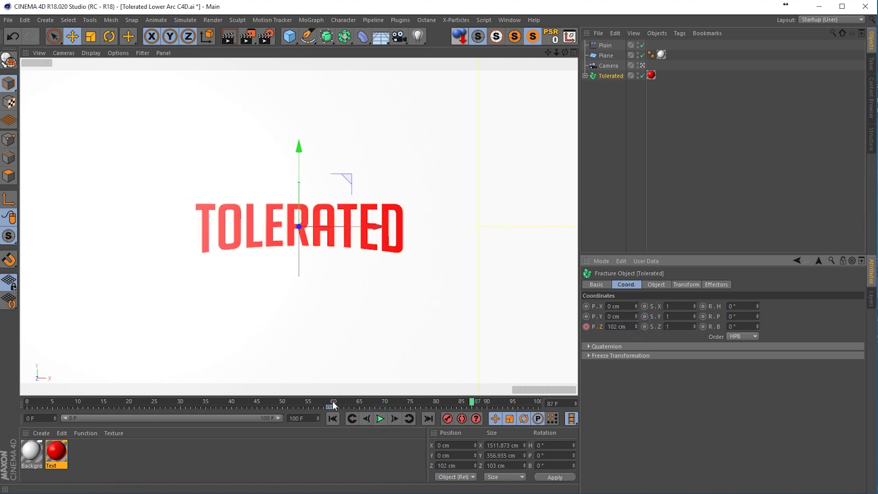
Re-key the frame-60 Z position at 100 cm and preview playback.
click(333, 401)
click(635, 328)
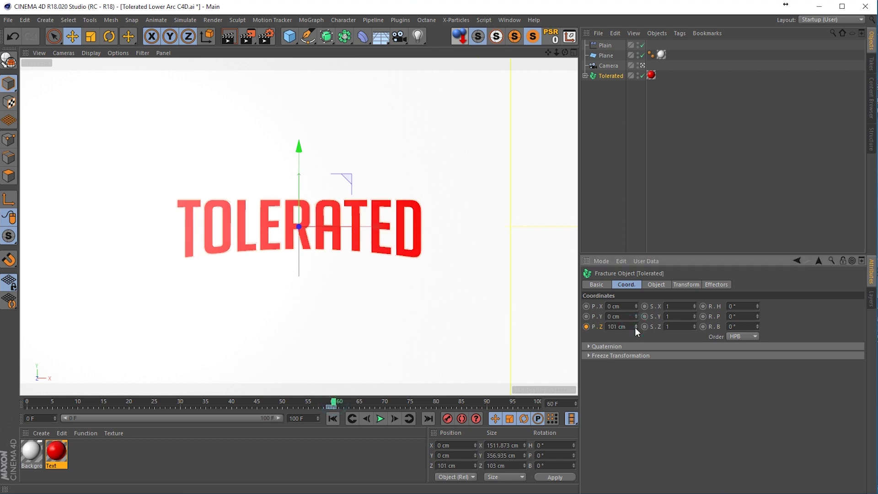
click(635, 329)
click(586, 327)
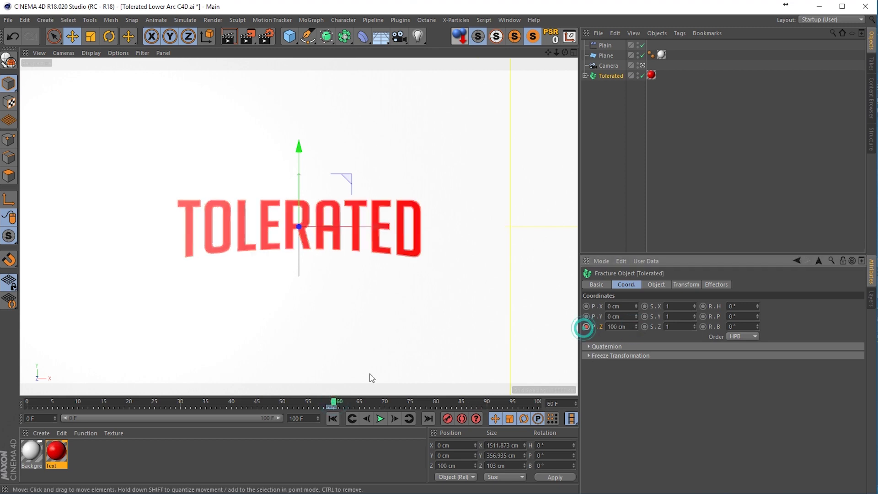
click(331, 402)
click(380, 419)
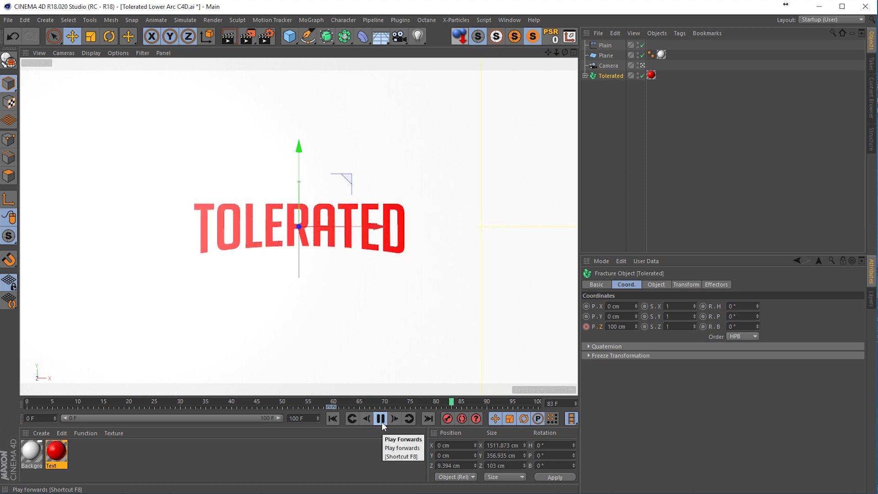
Re-key the frame-60 Z position at 99 cm, play it through, and return to frame 60.
click(337, 402)
click(333, 403)
click(635, 328)
click(586, 327)
click(386, 419)
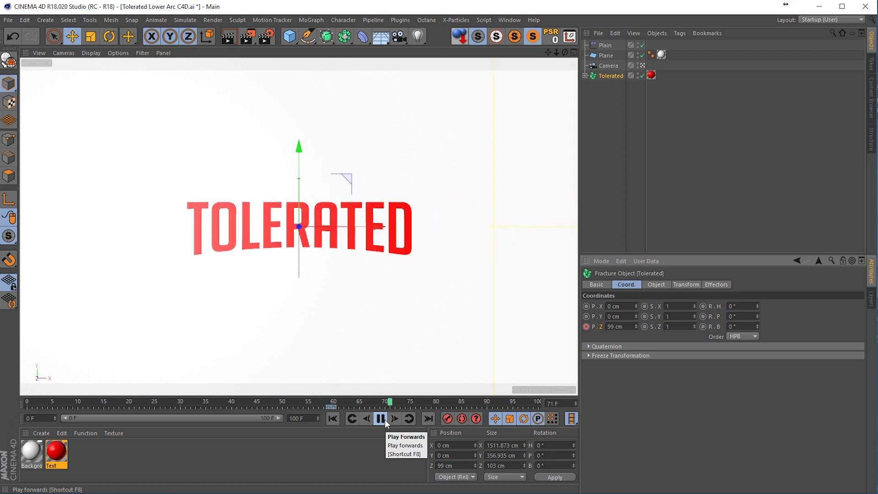
click(380, 419)
mouse_move(333, 399)
mouse_down()
mouse_move(422, 402)
mouse_move(334, 400)
mouse_up()
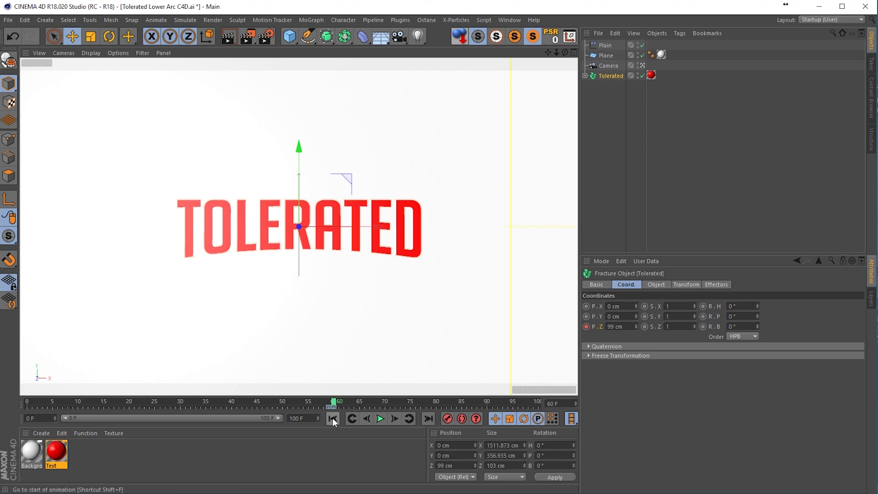
Key the Text material white at frame 59 and red at frame 60, then play from the start.
click(330, 402)
drag(332, 401, 335, 405)
double_click(57, 450)
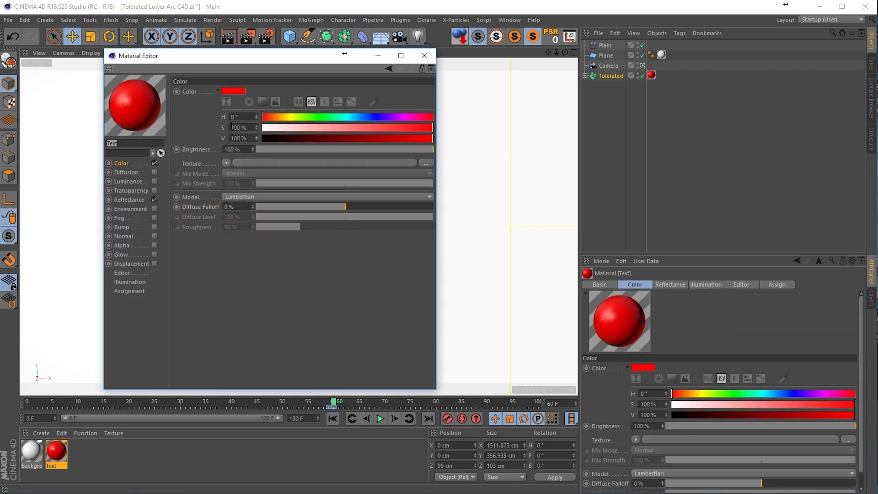
click(178, 91)
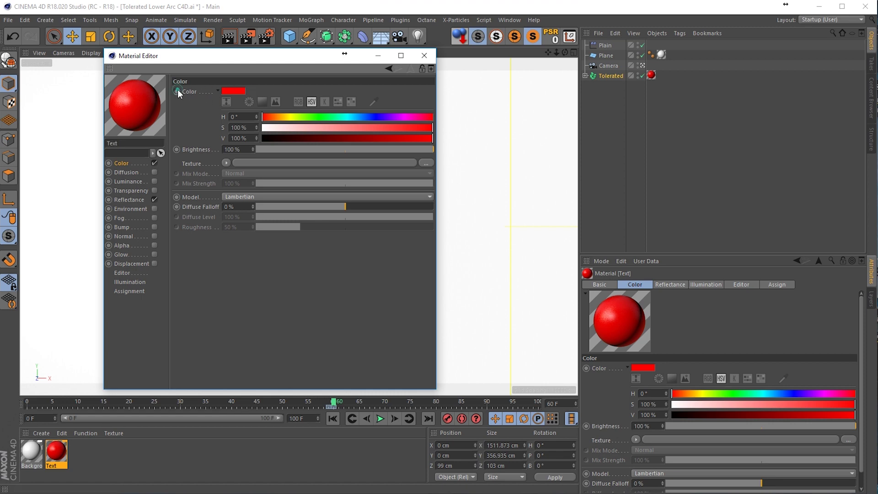
click(367, 419)
drag(317, 130, 202, 112)
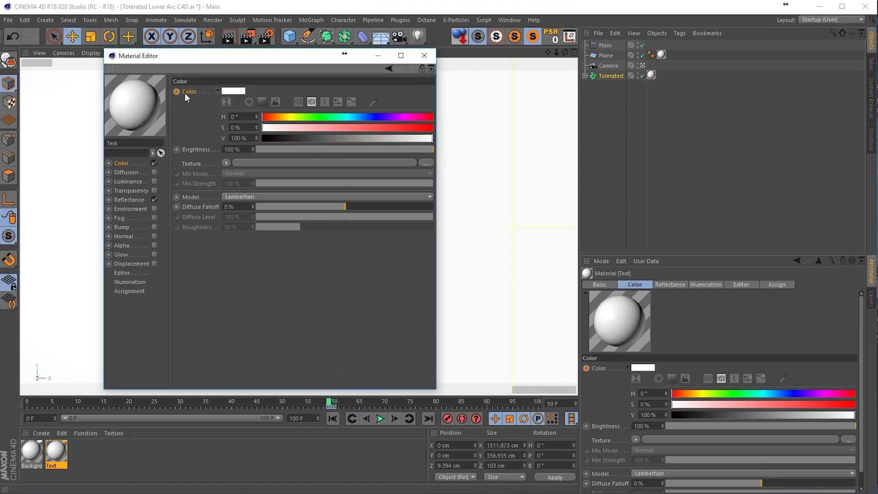
click(424, 55)
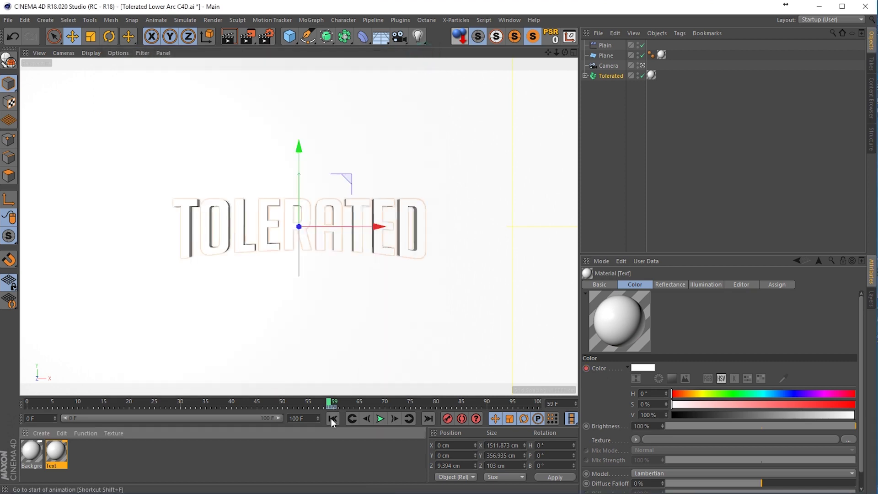
click(332, 419)
click(380, 419)
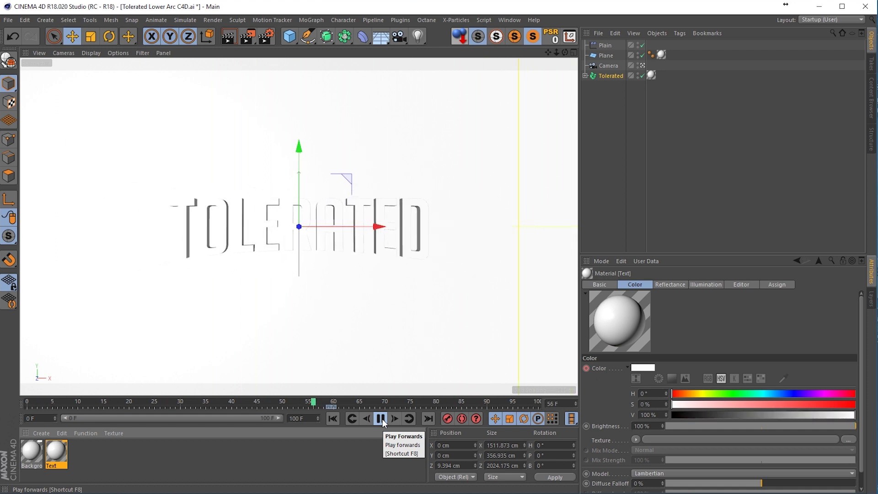
Add a Physical Sky with a cloudy blue preset and preview-render the scene.
click(380, 419)
click(383, 40)
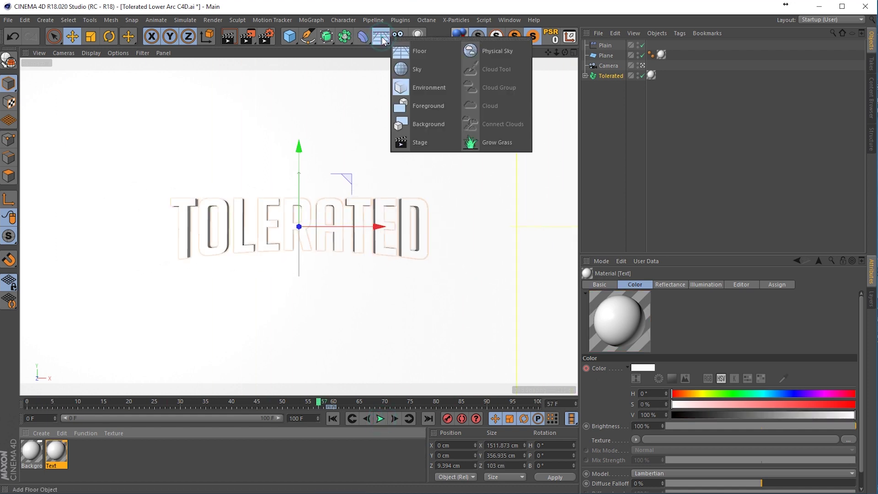
click(479, 51)
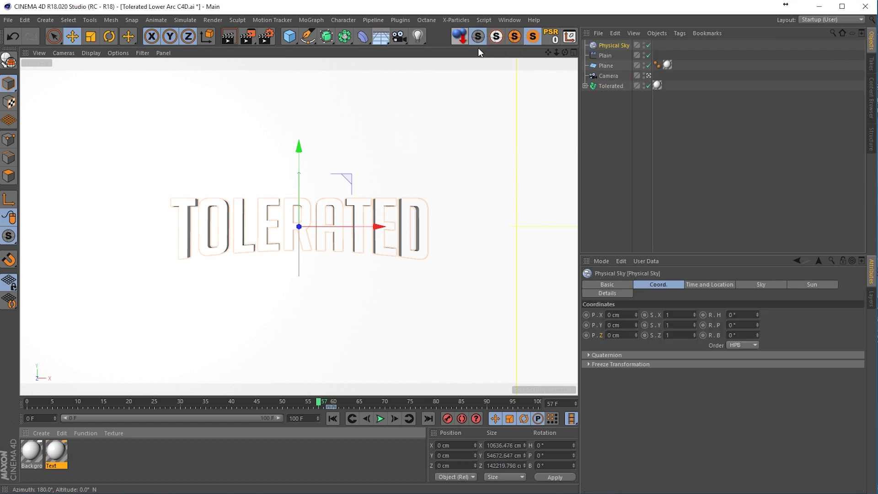
click(625, 284)
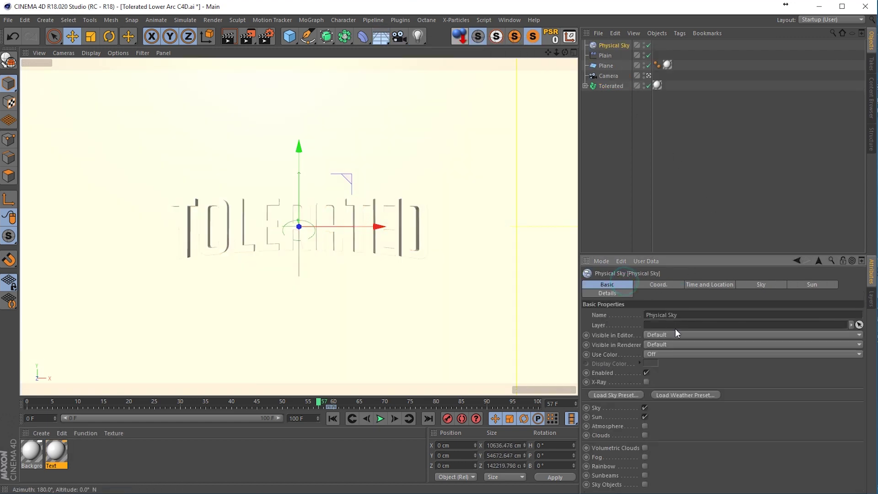
click(616, 394)
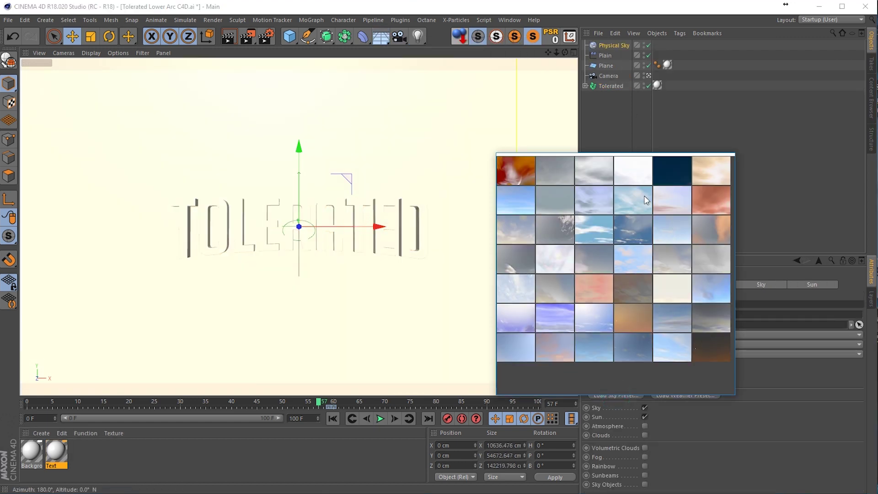
click(632, 205)
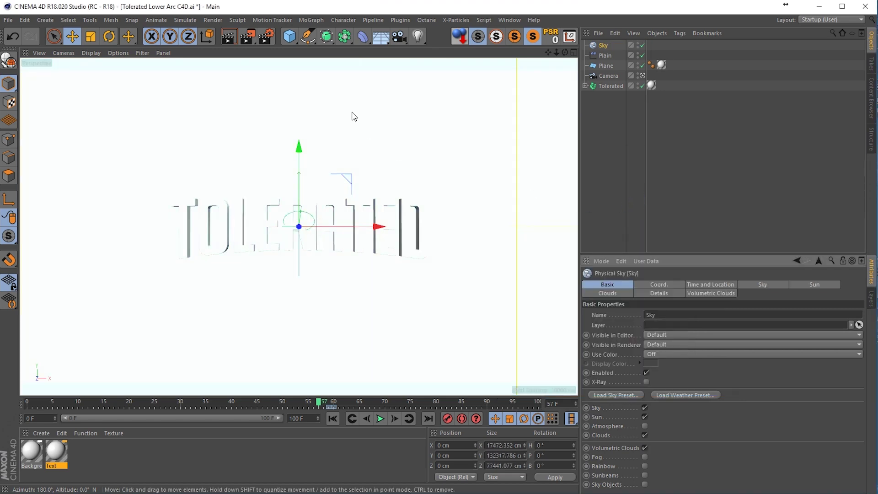
click(227, 40)
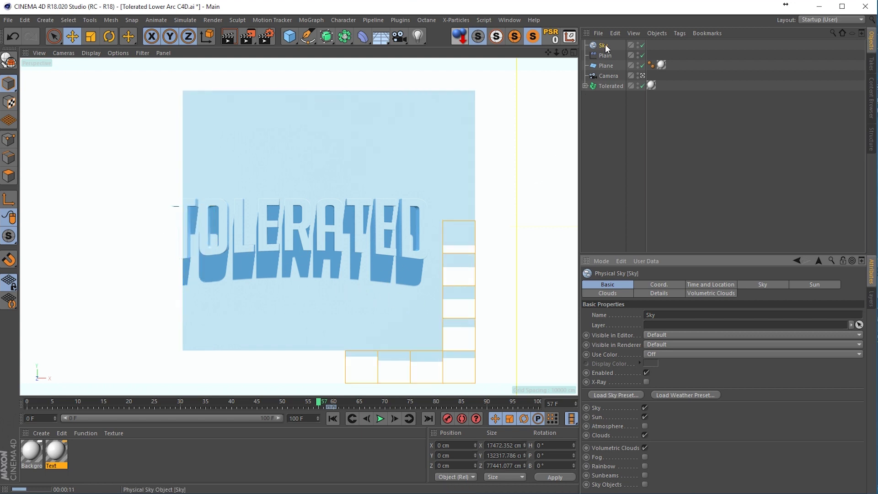
Rotate the sky to about H -11.678°, P -9.323° for a long text shadow, then render a preview.
key(Escape)
key(r)
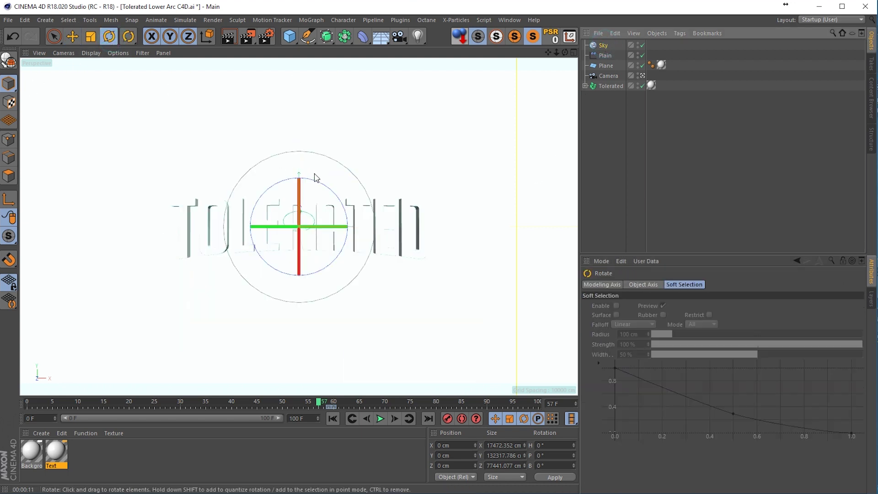
drag(313, 178, 268, 182)
drag(278, 214, 300, 243)
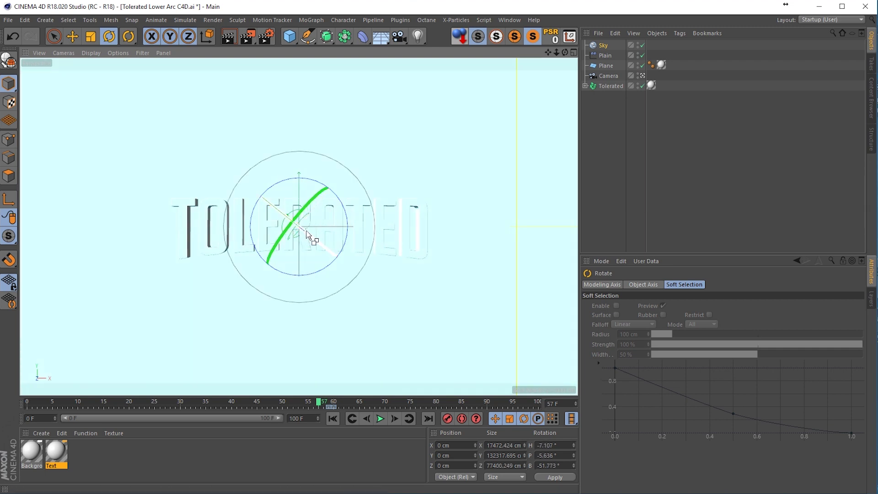
drag(309, 239, 374, 259)
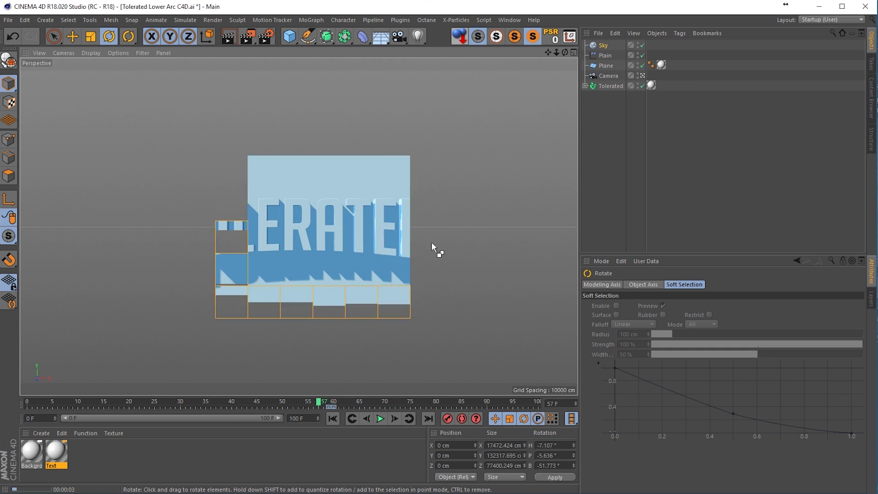
click(637, 47)
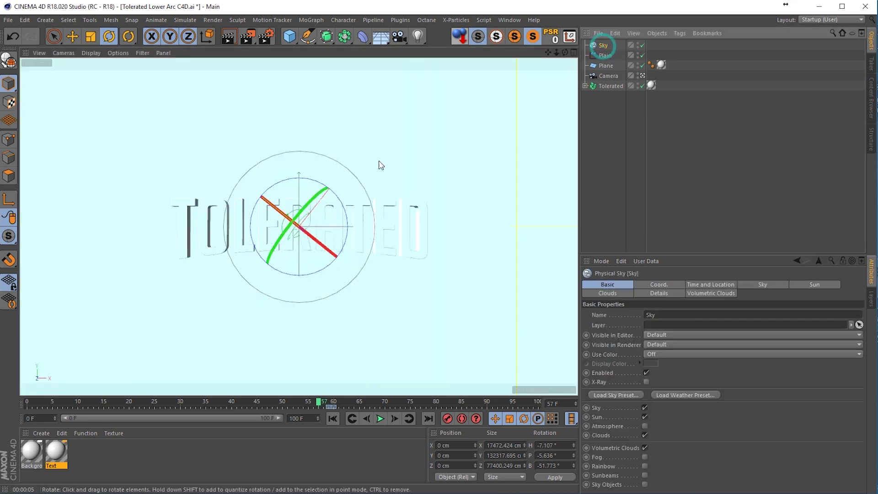
drag(340, 181, 308, 232)
click(229, 37)
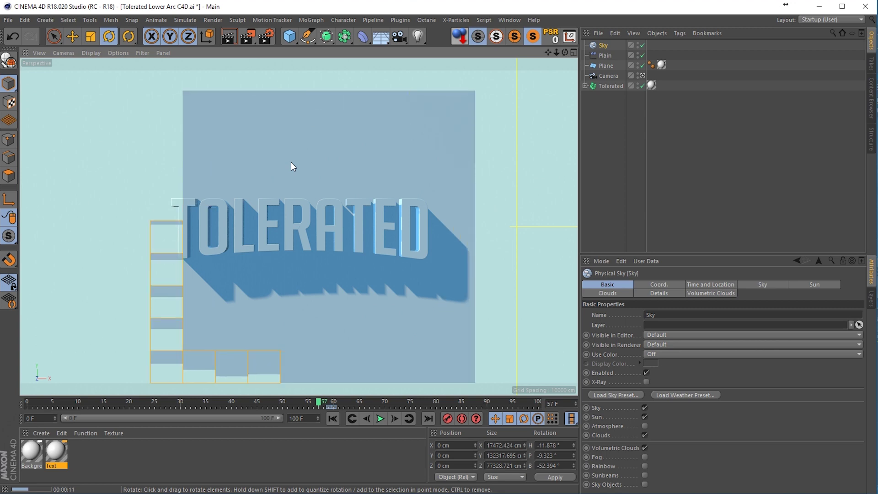
Recolour the Custom Horizon gradient: 89% desaturated left end, white right end, muted 60% middle stop.
click(750, 284)
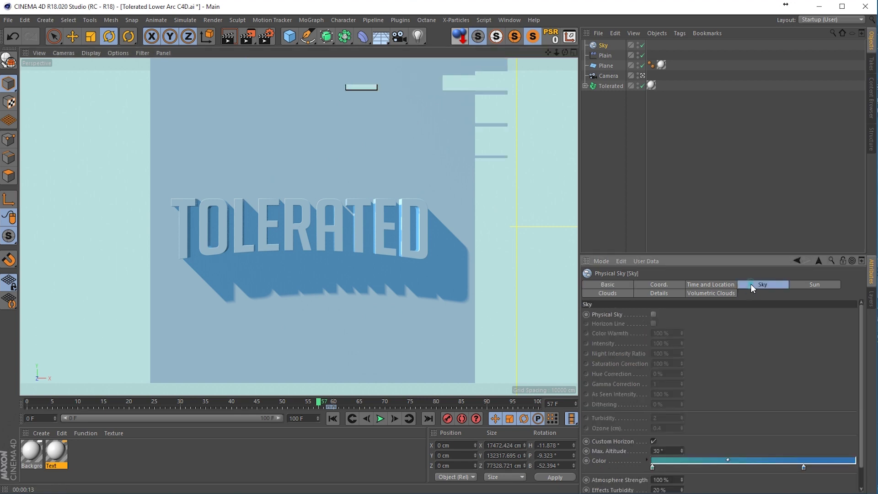
double_click(652, 467)
drag(655, 479, 646, 477)
drag(704, 489, 716, 489)
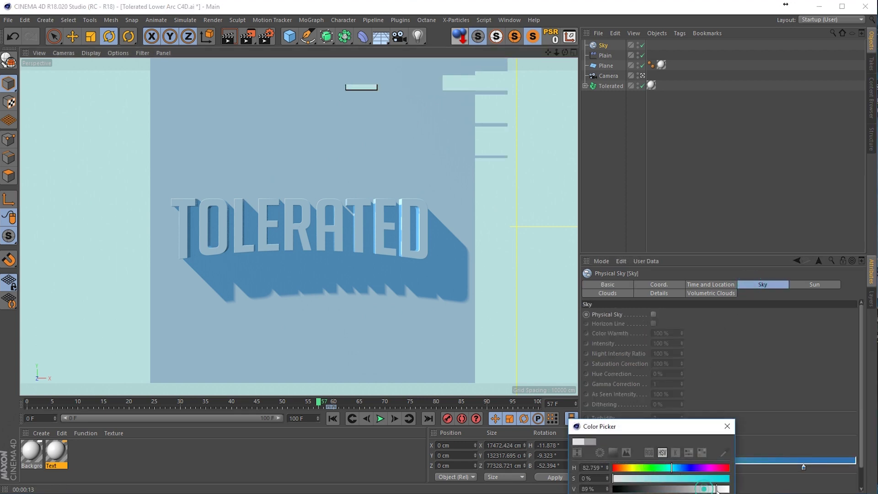
click(727, 426)
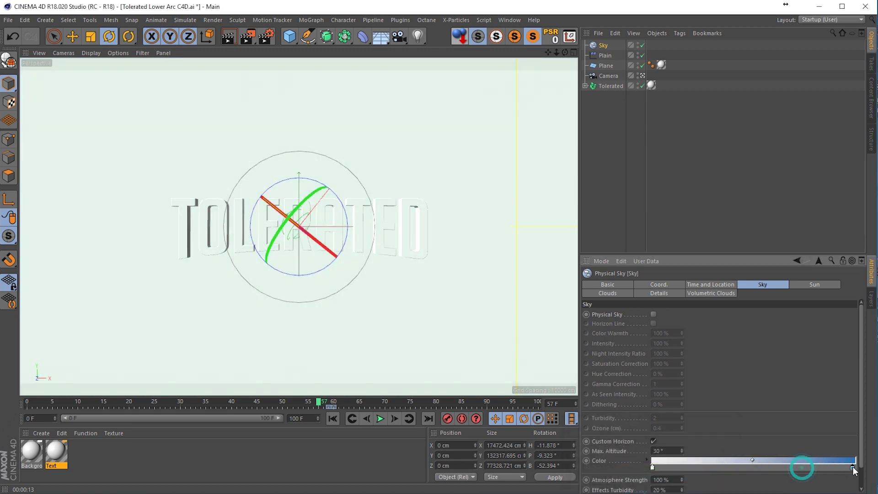
mouse_move(803, 467)
mouse_down()
mouse_move(855, 466)
mouse_move(830, 480)
mouse_move(805, 478)
mouse_up()
double_click(855, 466)
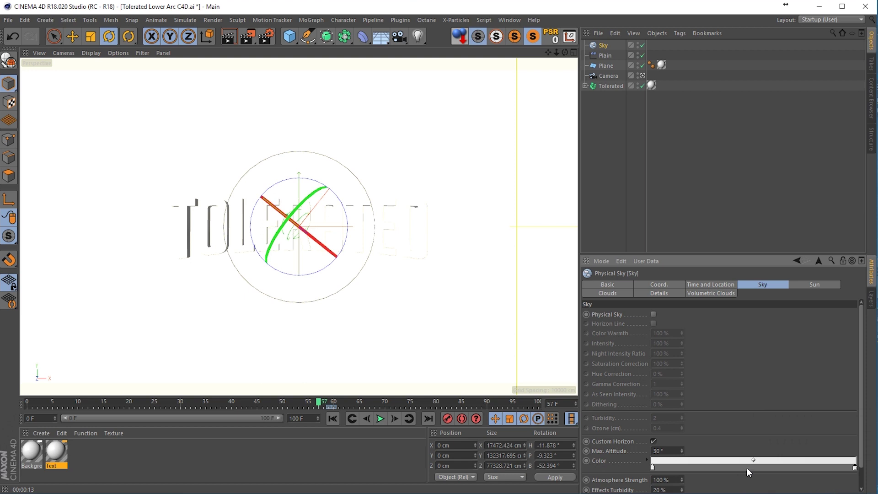
double_click(748, 467)
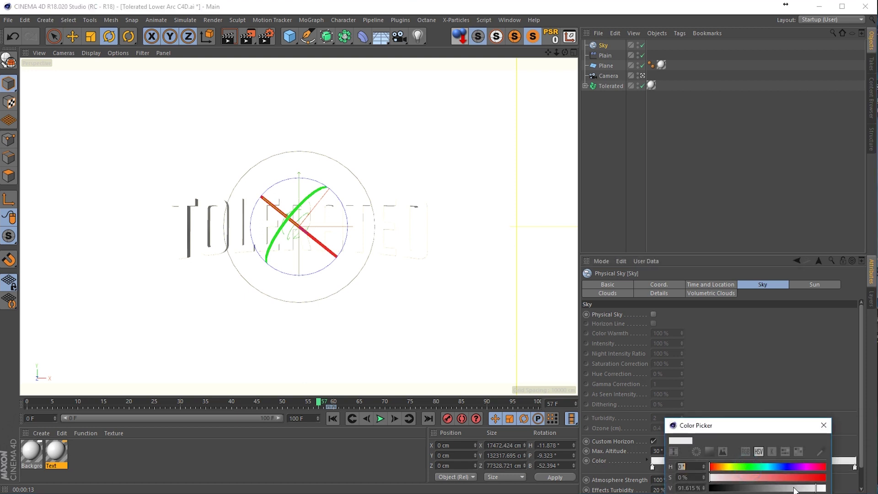
drag(789, 490, 756, 479)
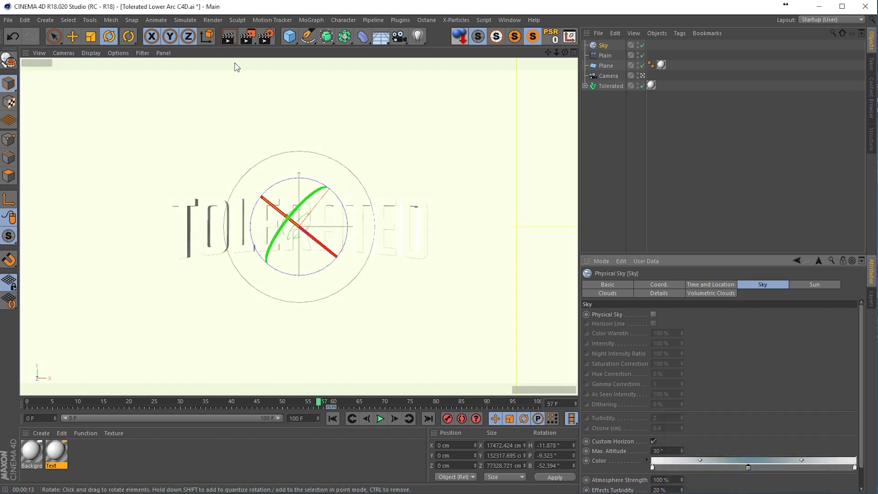
Render the viewport showing white TOLERATED with a long soft shadow on a pale backdrop.
click(229, 41)
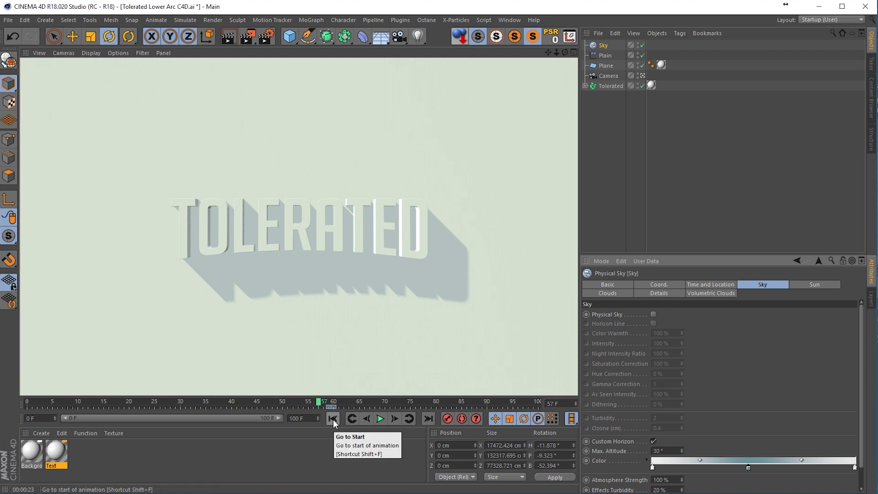
Add Ambient Occlusion with 50 cm Maximum Ray Length and its dark colour lightened to 51%.
click(265, 36)
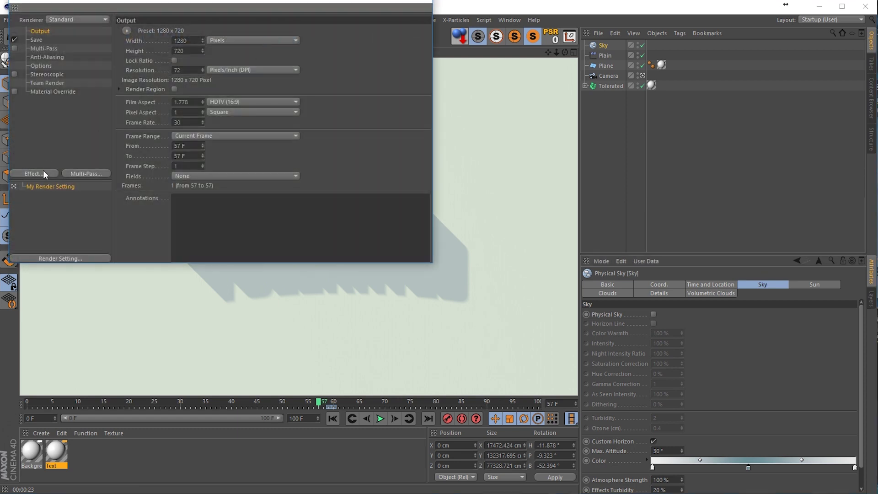
click(43, 174)
click(74, 236)
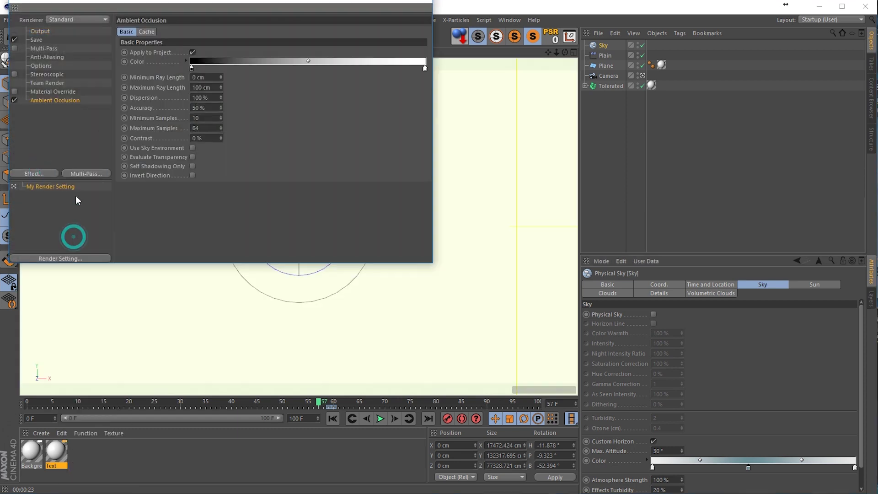
double_click(200, 87)
text(50)
key(Return)
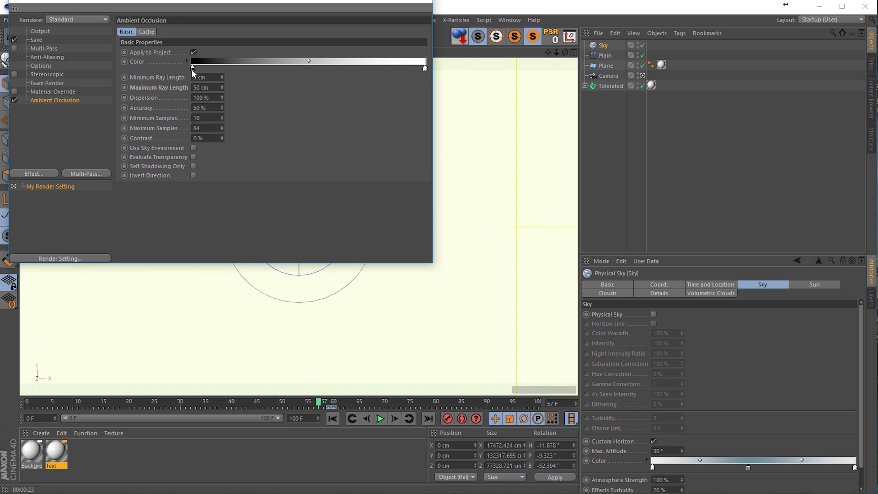
double_click(192, 68)
drag(201, 88, 212, 89)
click(174, 105)
click(418, 7)
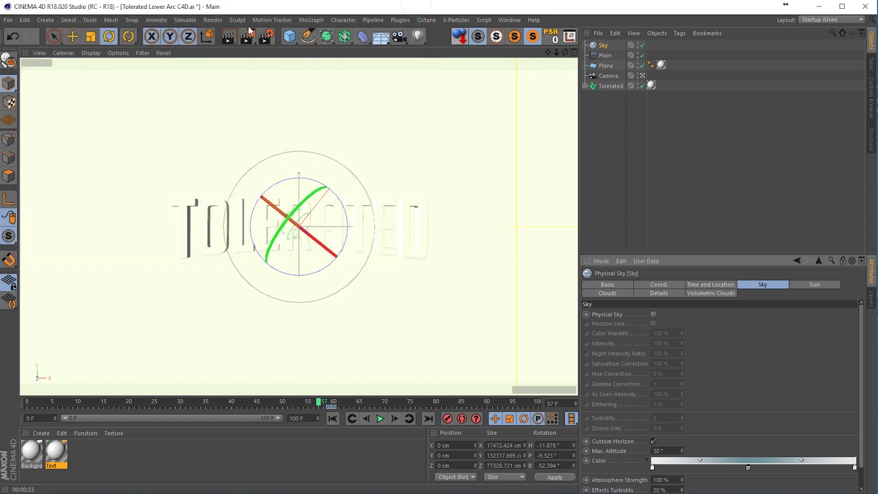
Preview-render with ambient occlusion and play the animation from the first frame.
click(227, 40)
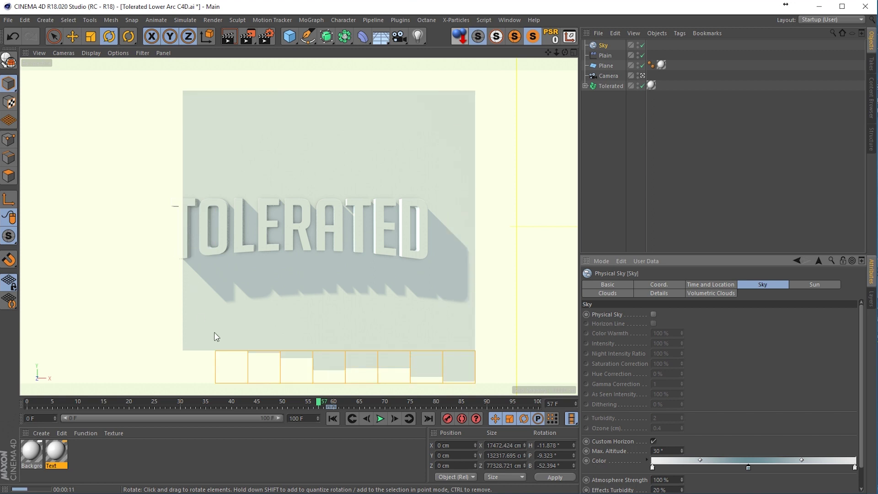
click(332, 419)
click(380, 419)
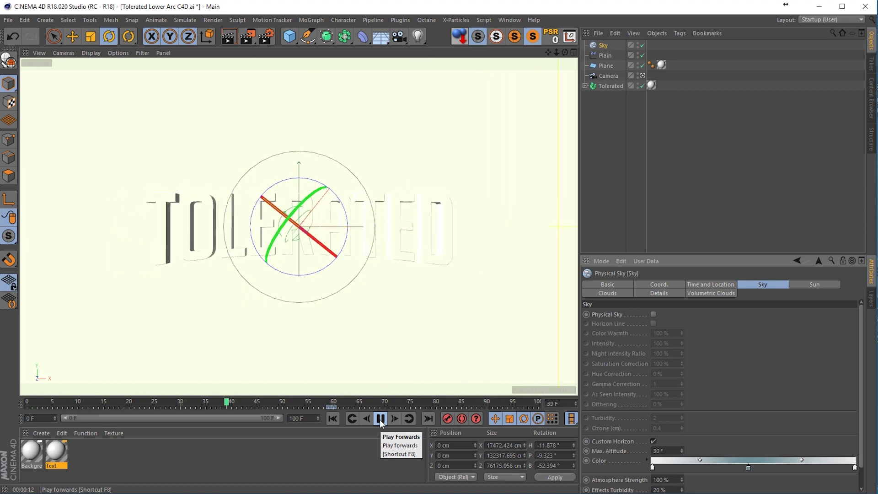
Set the render to all frames (0–100) using the Physical renderer.
click(265, 35)
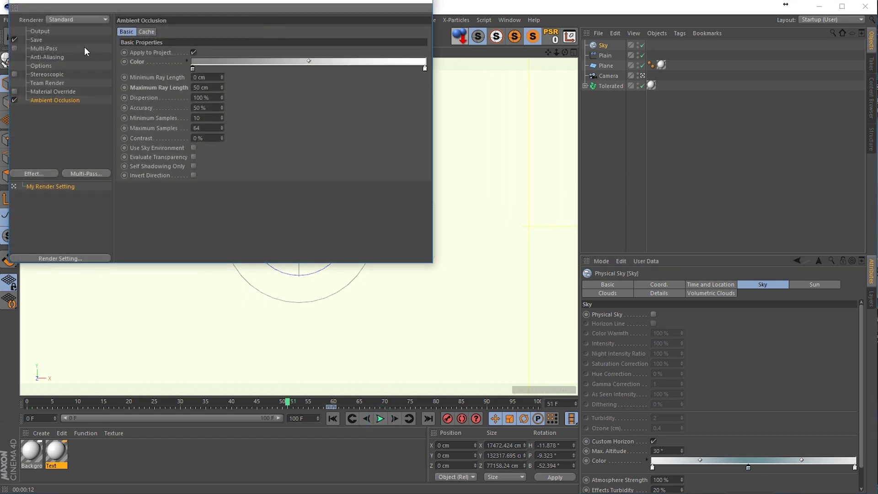
click(48, 30)
click(186, 137)
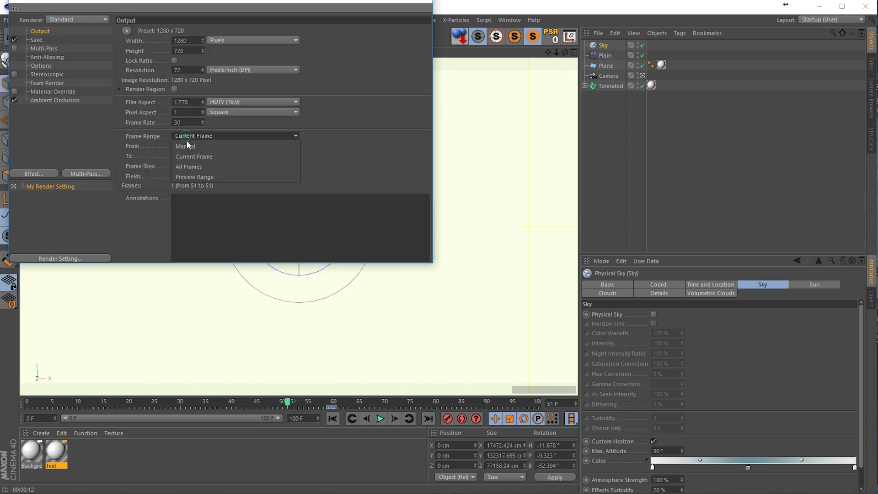
click(191, 163)
click(55, 20)
click(60, 39)
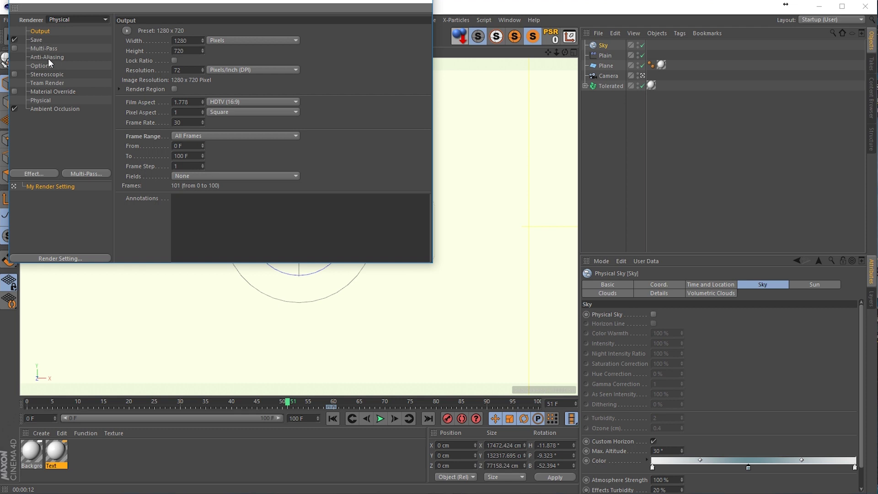
Save output as 16-bit PNG to a chosen path and render to the Picture Viewer, overwriting old frames.
click(41, 39)
click(242, 59)
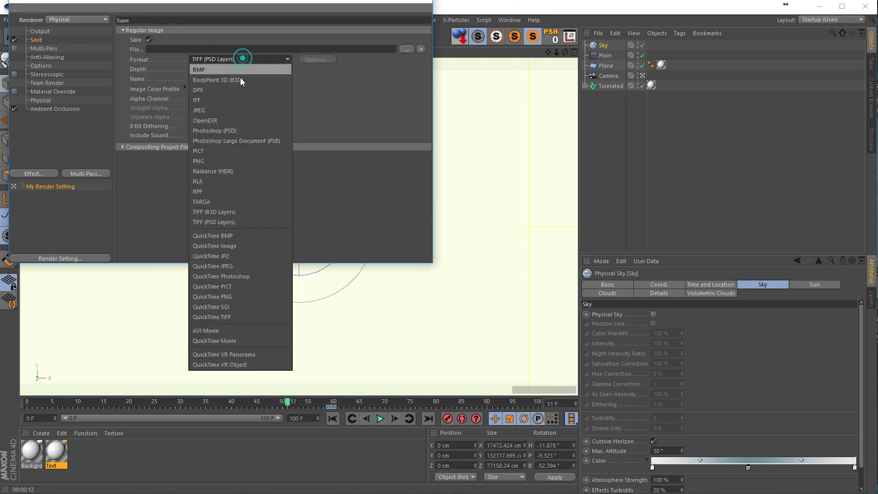
click(205, 159)
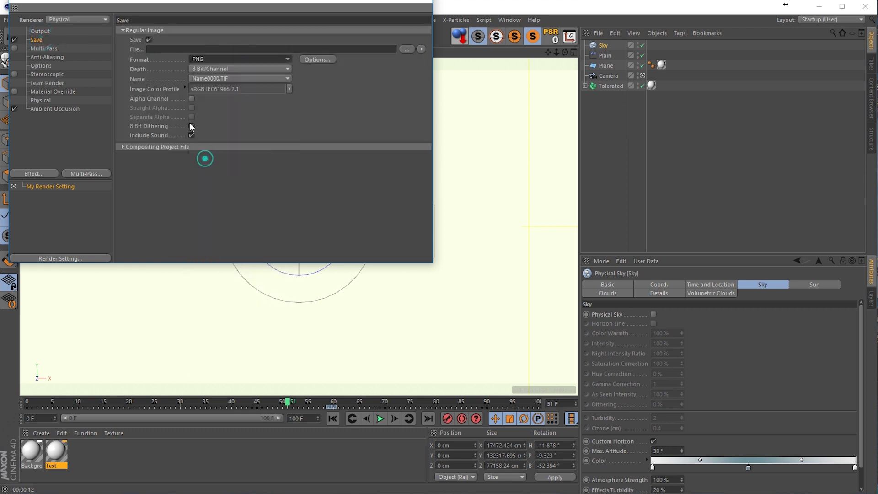
click(218, 68)
click(209, 89)
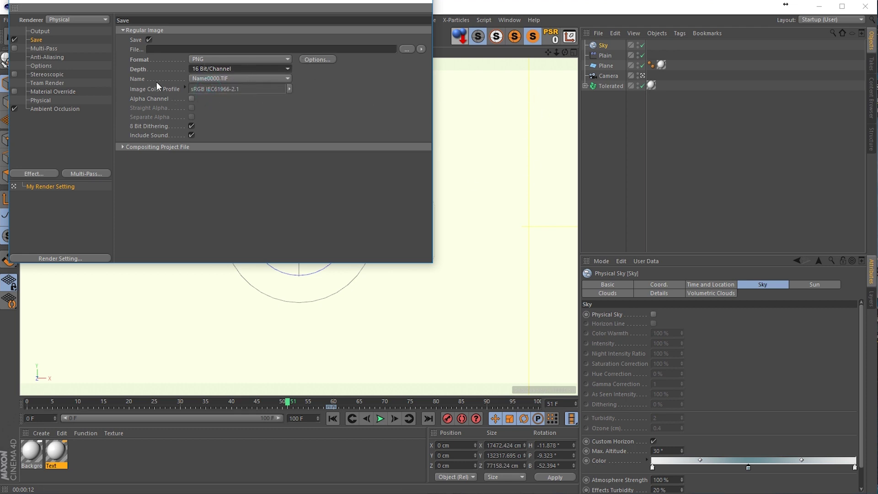
click(241, 47)
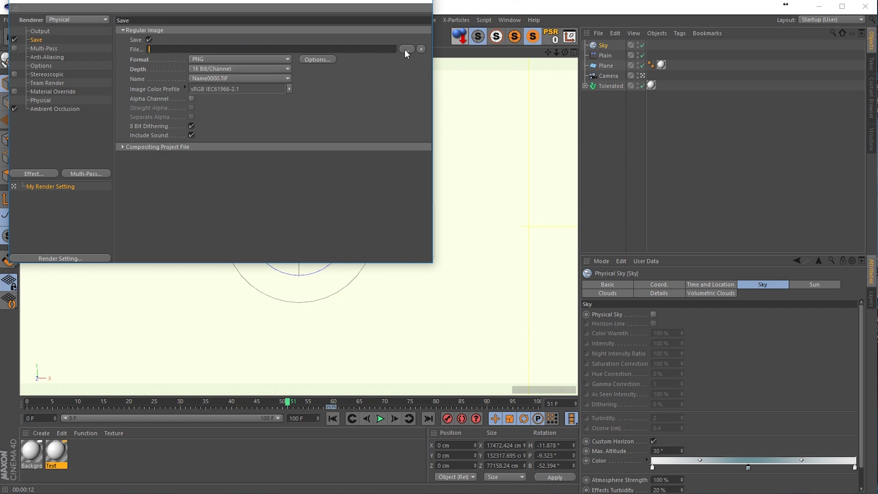
click(405, 49)
click(410, 262)
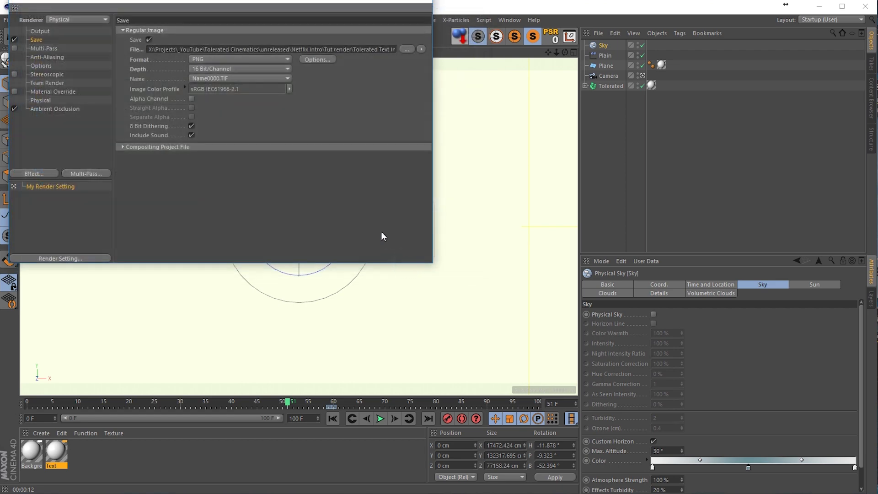
click(421, 1)
click(255, 39)
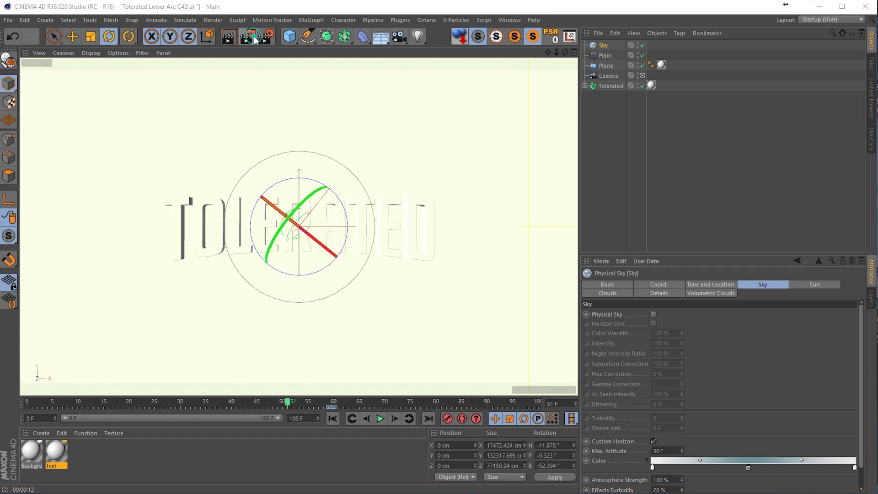
click(419, 301)
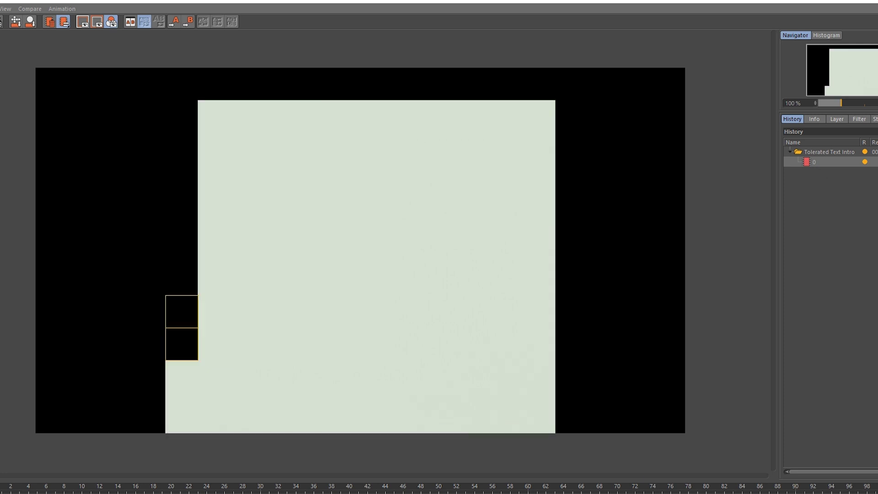
Import the Tolerated Text[0000-0090].png sequence, build a 1920×1080, 30 fps comp from it, and scrub through.
key(alt+F4)
click(447, 298)
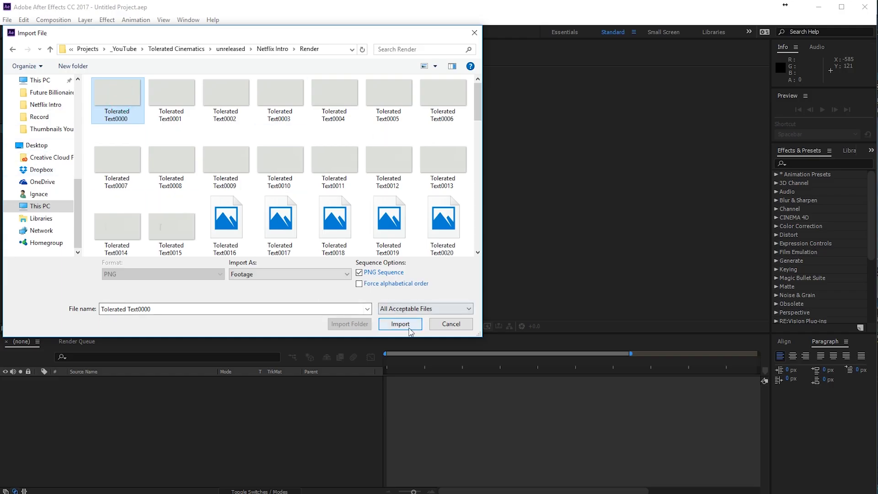
click(408, 328)
drag(54, 145, 114, 405)
drag(390, 369, 536, 428)
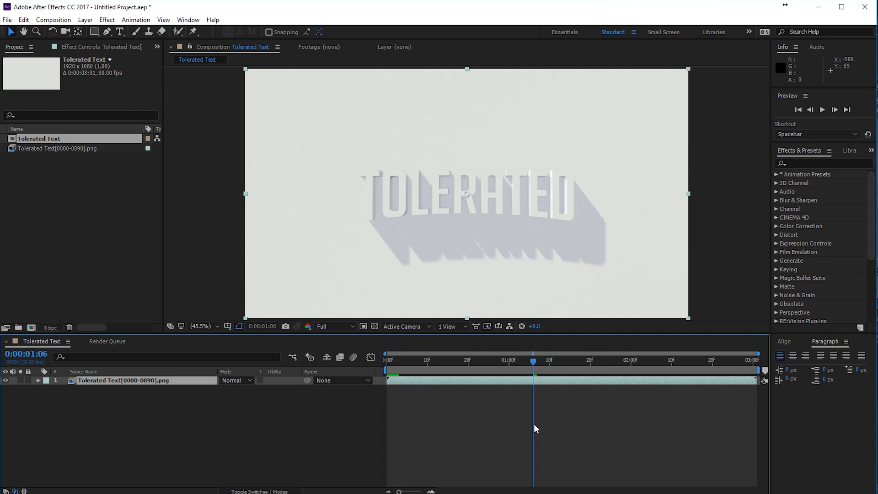
drag(536, 370, 677, 386)
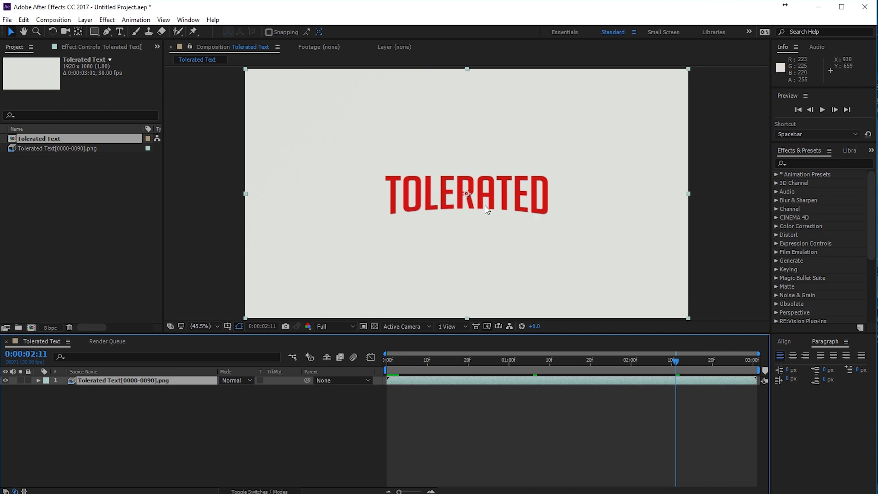
drag(675, 372, 373, 384)
Change the composition duration to 0:00:05:00 in Composition Settings.
right_click(303, 417)
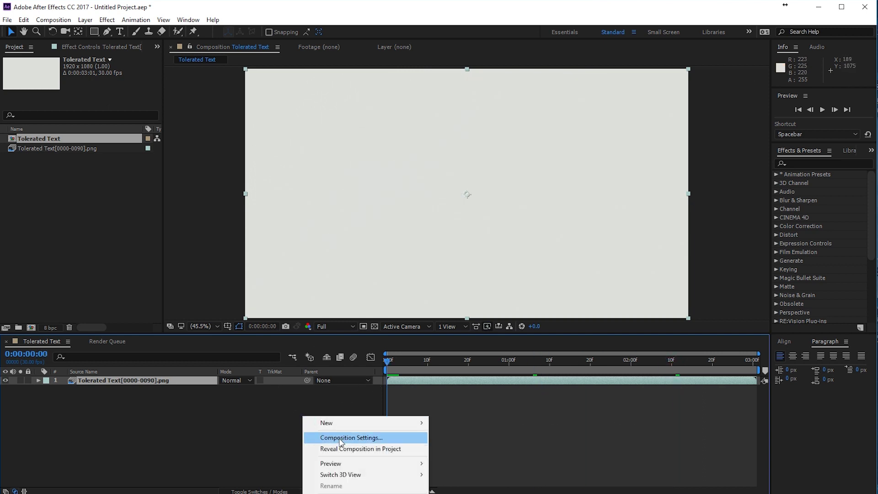
click(339, 438)
click(392, 308)
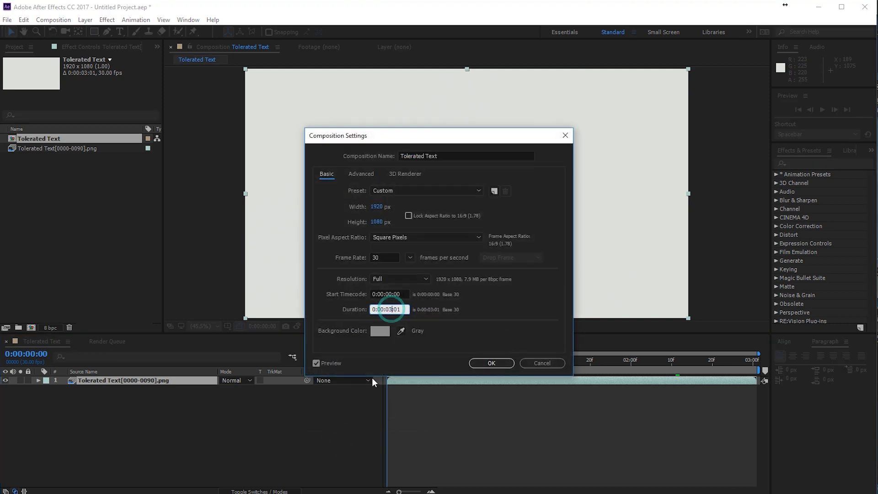
key(BackSpace)
text(5)
key(BackSpace)
text(0)
click(489, 363)
drag(613, 355, 757, 355)
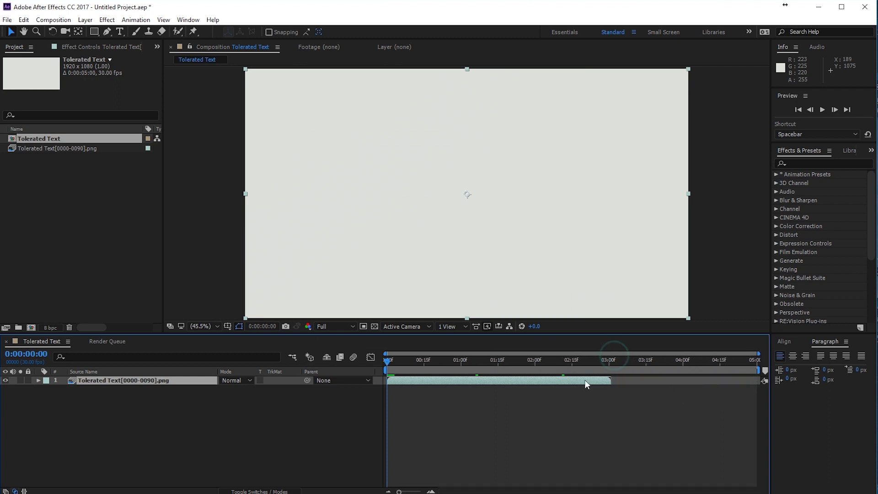
Enable Time Remapping on the footage and add keyframes at 1:16 and about 2:04.
right_click(582, 379)
click(633, 171)
click(494, 172)
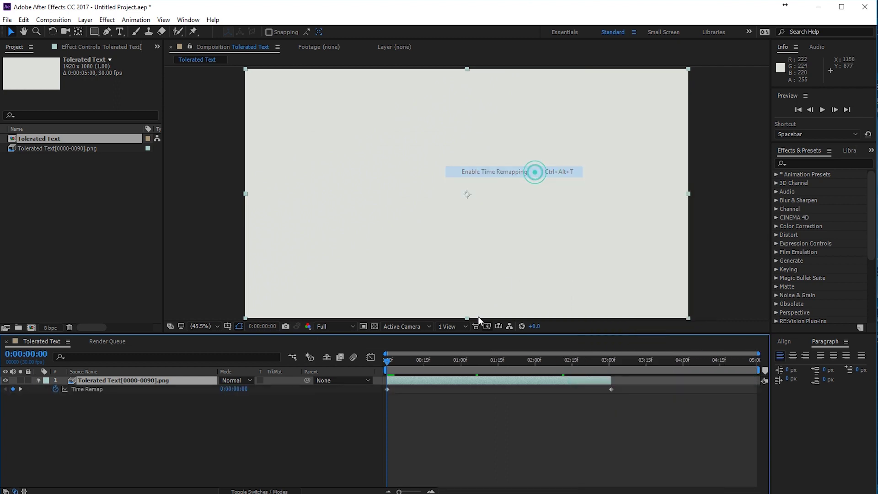
drag(401, 360, 499, 389)
click(13, 388)
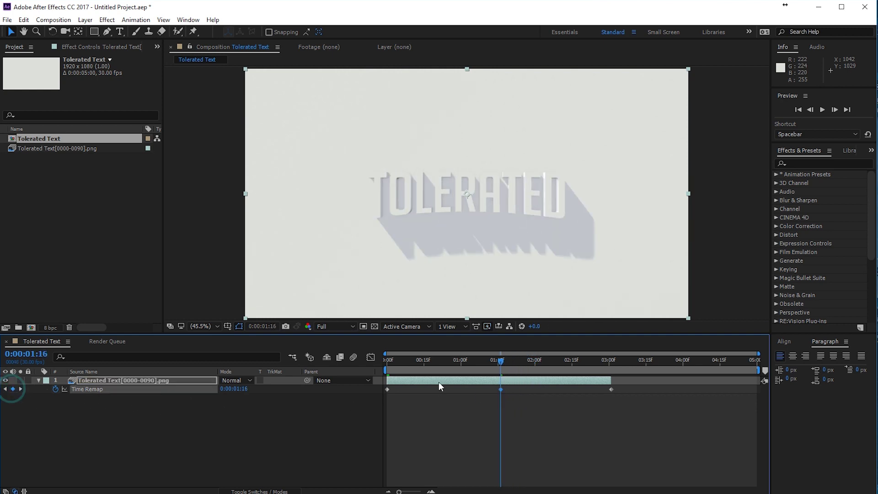
drag(509, 362, 570, 370)
click(13, 389)
drag(570, 391, 530, 399)
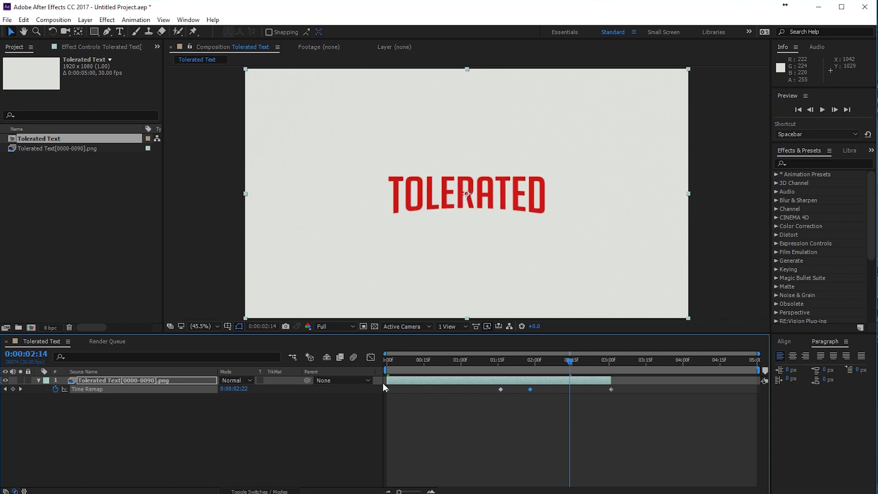
drag(389, 371, 606, 441)
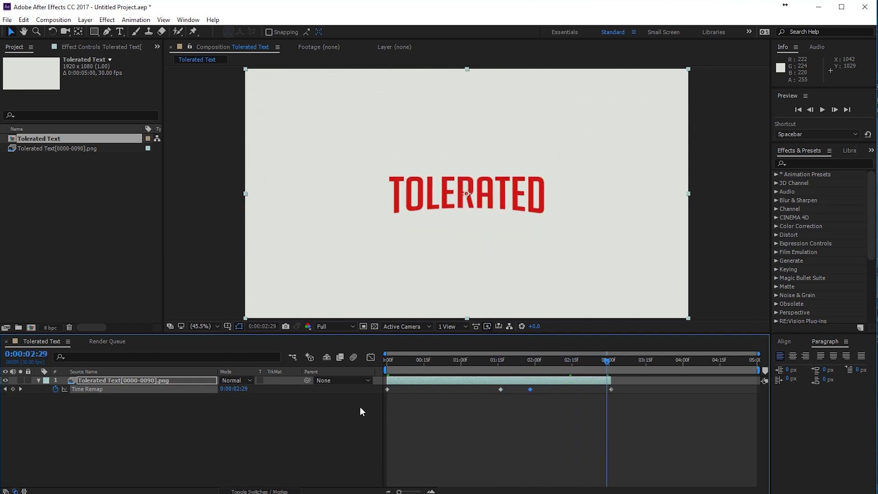
Turn on Frame Blending for the footage layer and check it at 2:00.
click(280, 490)
click(275, 490)
click(254, 379)
drag(600, 360, 681, 391)
Move the last Time Remap keyframe to about 4:00 and preview the retimed slam.
drag(606, 389, 679, 389)
drag(618, 361, 600, 370)
key(space)
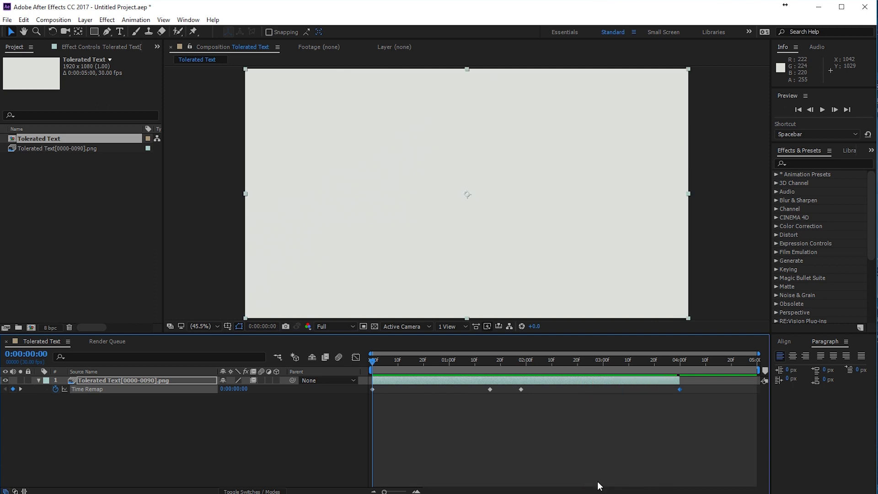
click(582, 443)
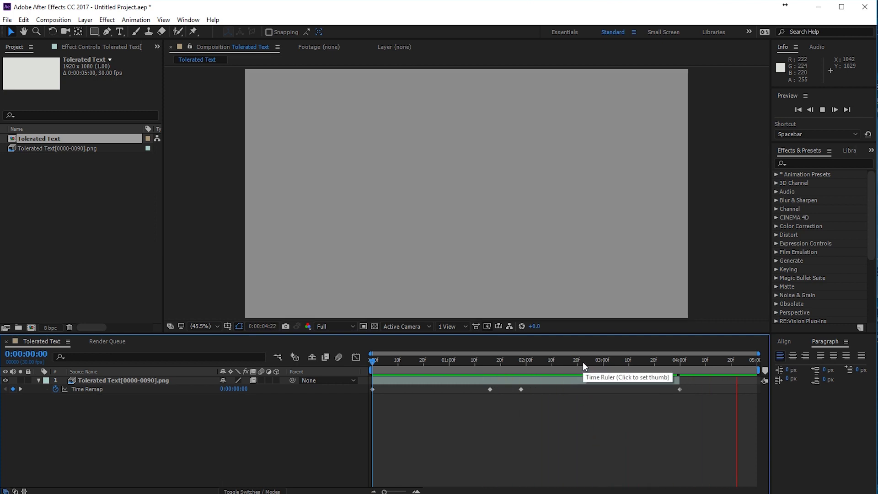
drag(582, 361, 600, 362)
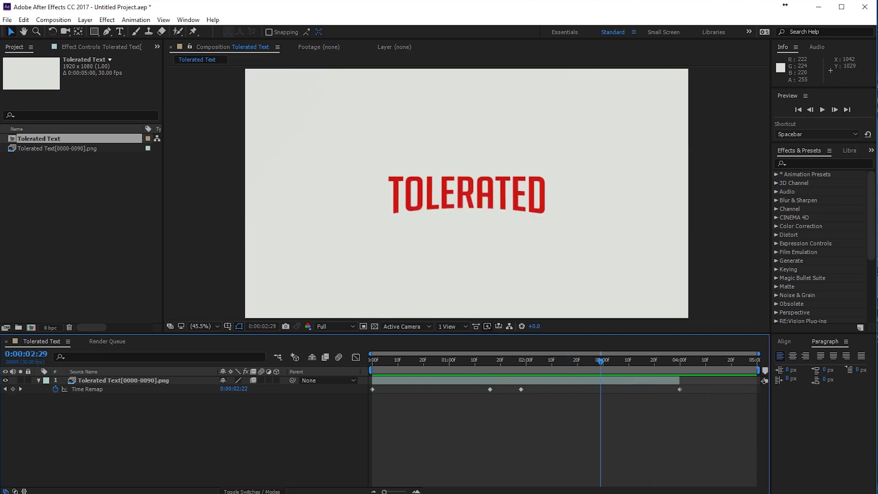
Apply the Lumetri Color effect to the footage layer.
click(806, 163)
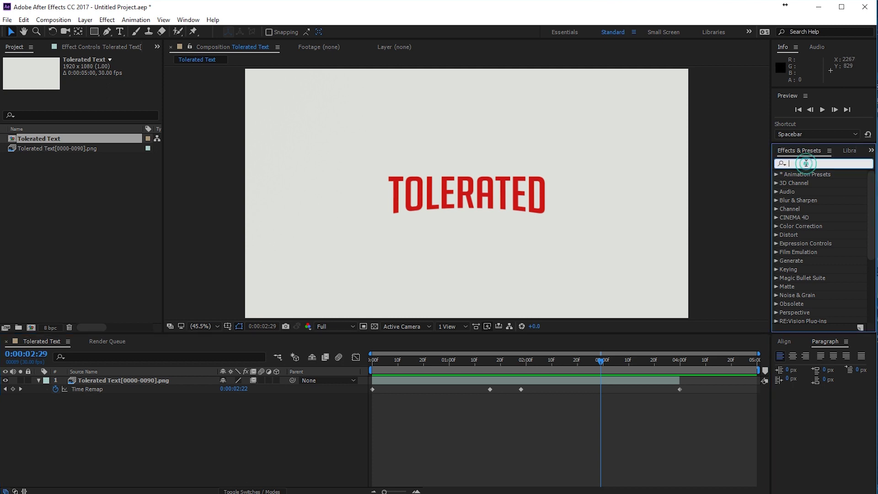
text(lum)
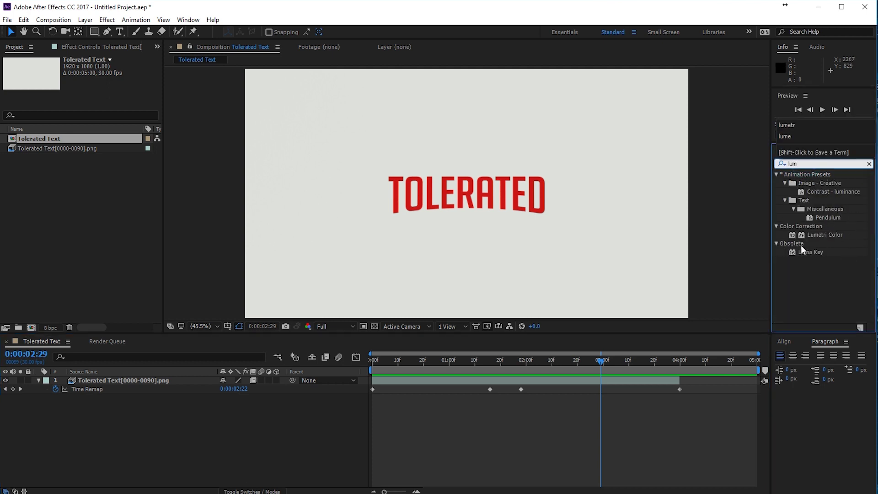
drag(822, 235, 491, 385)
Set the Lumetri vignette to Amount -2.5, Midpoint 29 and Feather 81.
click(12, 129)
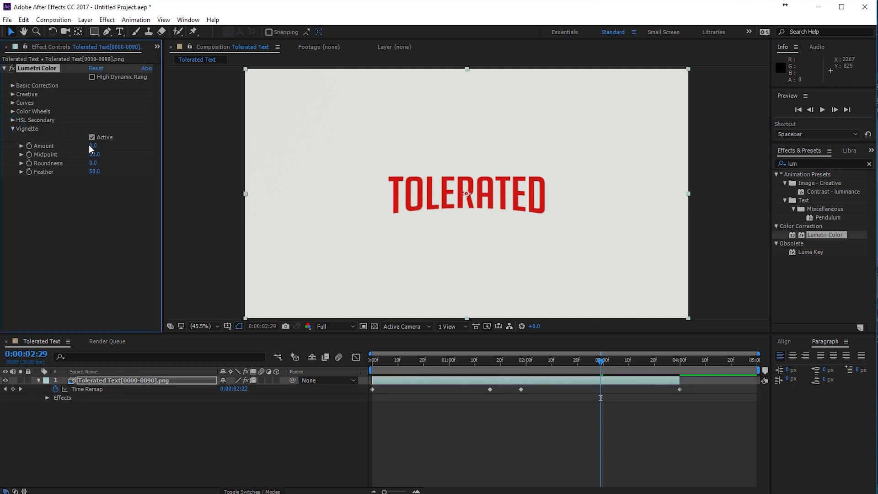
mouse_move(93, 146)
mouse_down()
mouse_move(61, 154)
mouse_move(82, 146)
mouse_move(98, 174)
mouse_move(101, 168)
mouse_move(81, 154)
mouse_up()
click(84, 247)
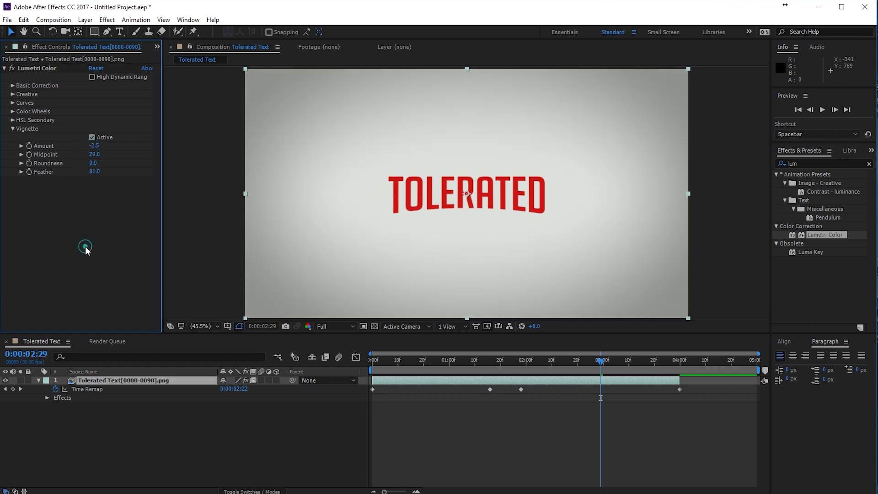
Toggle the Lumetri effect to compare, then preview the vignetted animation from 2:03.
click(12, 69)
click(13, 68)
click(13, 68)
click(13, 68)
drag(451, 360, 533, 383)
click(557, 436)
key(space)
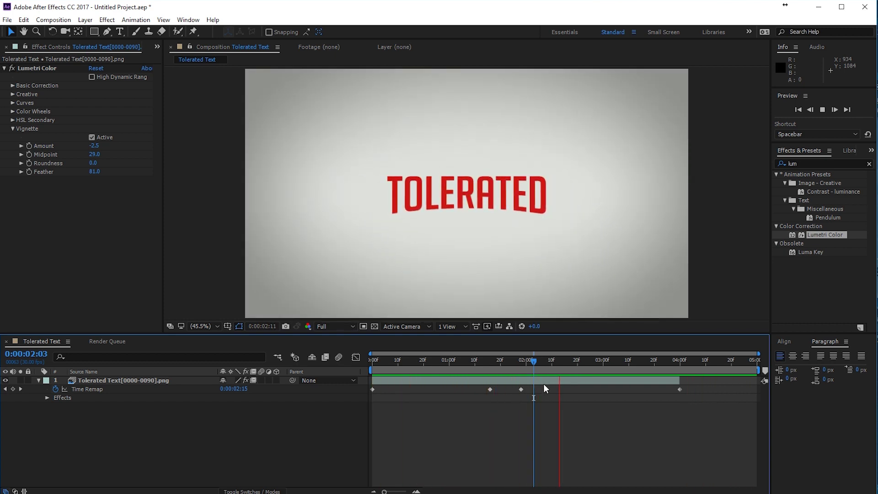
drag(605, 362, 665, 420)
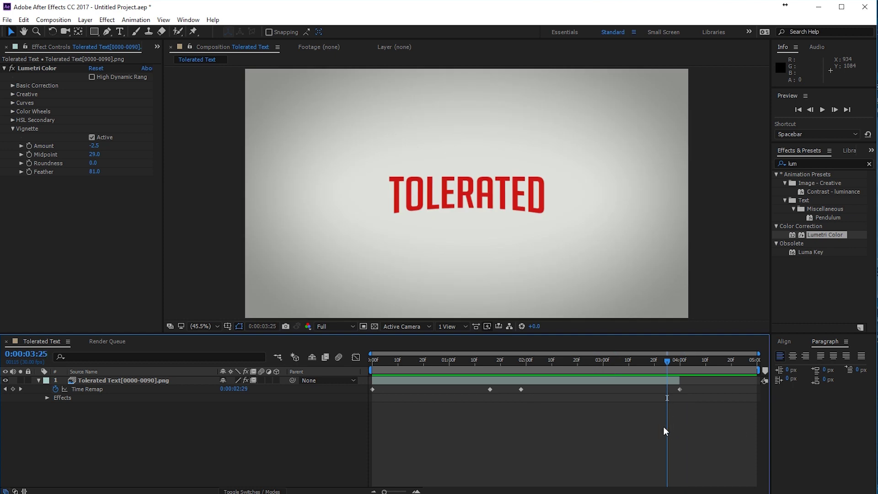